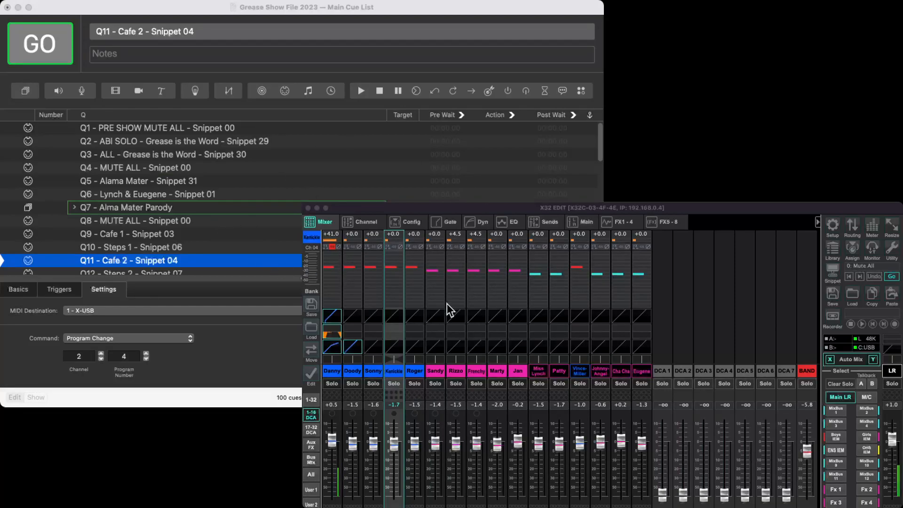
Step: Review the main cue list from Q1 to Q38 in QLab, including the contents of the Q16 - School 1 group
{"action": "left_click", "coordinate": [300, 7]}
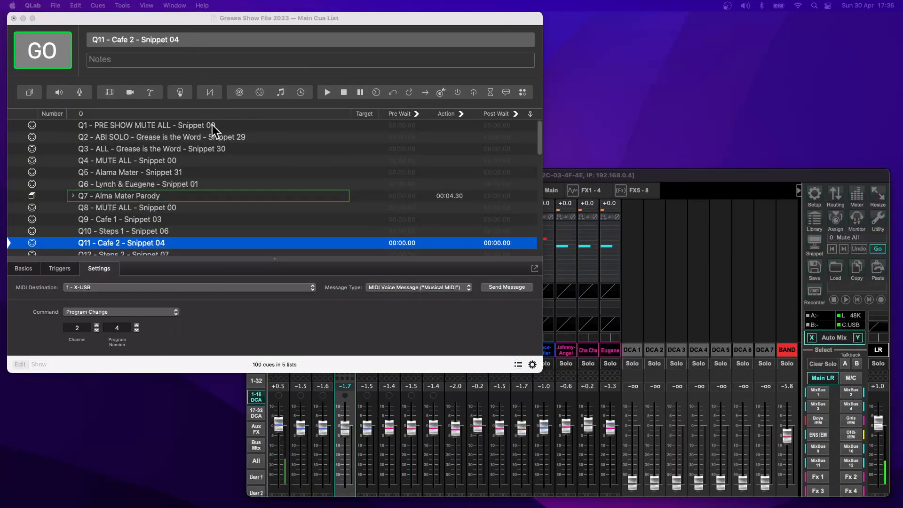
{"action": "scroll", "coordinate": [143, 172], "scroll_direction": "down", "scroll_amount": 10}
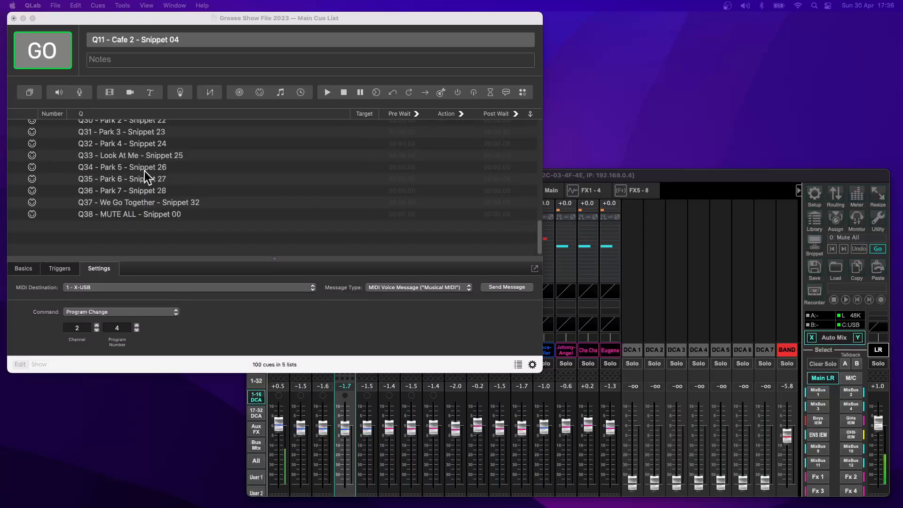
{"action": "scroll", "coordinate": [145, 171], "scroll_direction": "up", "scroll_amount": 10}
{"action": "left_click", "coordinate": [74, 175]}
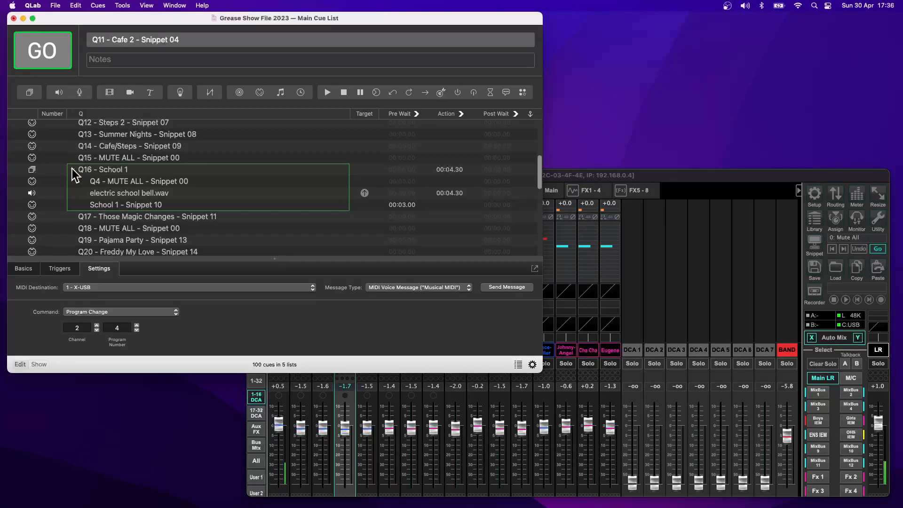
{"action": "left_click", "coordinate": [72, 169]}
{"action": "scroll", "coordinate": [132, 187], "scroll_direction": "down", "scroll_amount": 8}
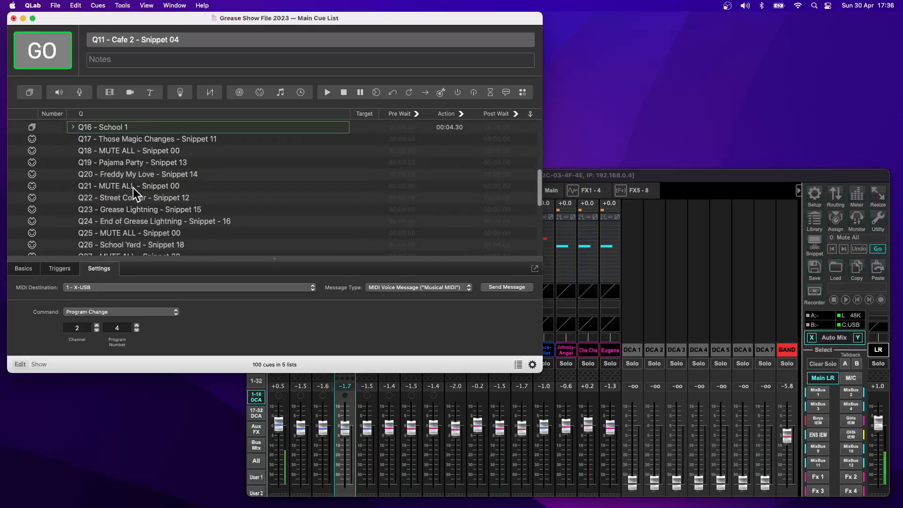
{"action": "scroll", "coordinate": [134, 187], "scroll_direction": "up", "scroll_amount": 10}
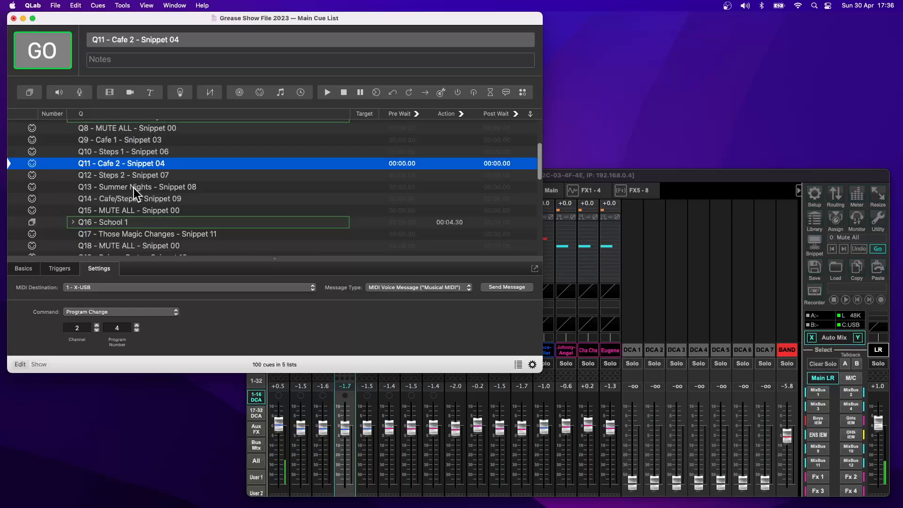
{"action": "scroll", "coordinate": [134, 188], "scroll_direction": "down", "scroll_amount": 10}
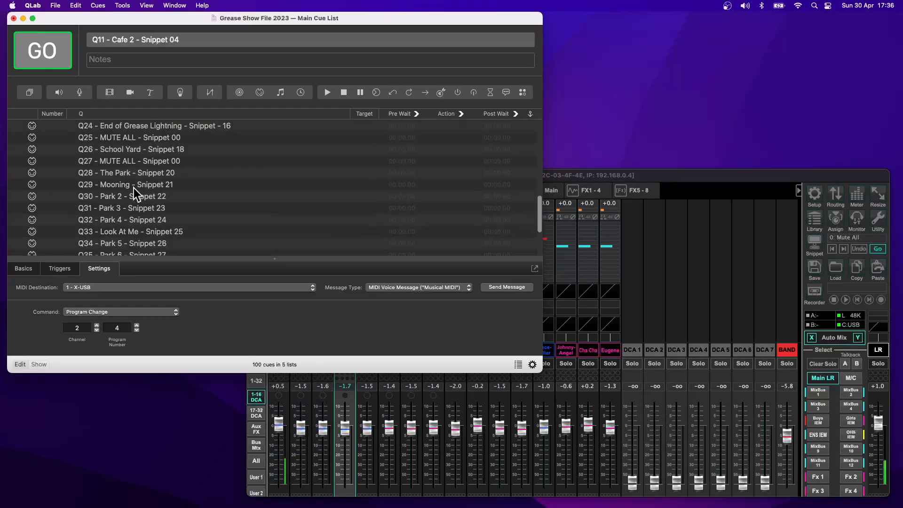
{"action": "scroll", "coordinate": [134, 188], "scroll_direction": "up", "scroll_amount": 15}
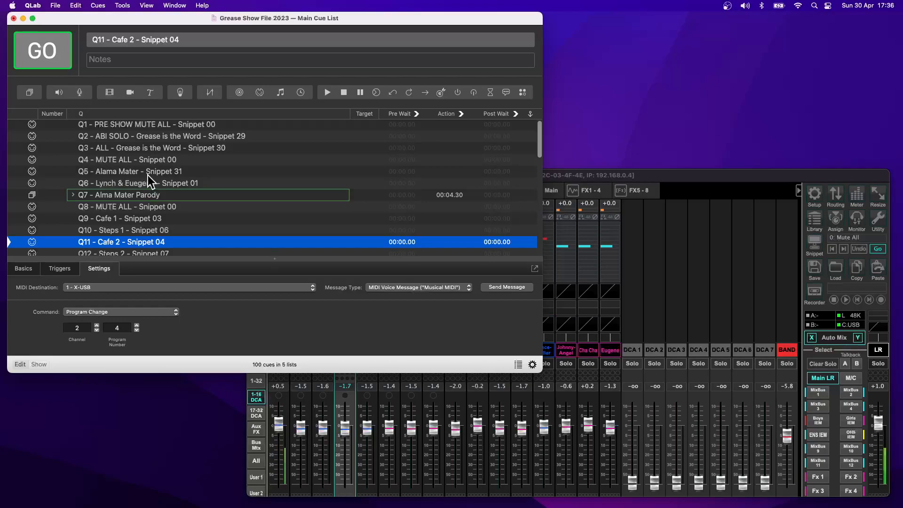
Step: Switch to X32-Edit, relabel the Danny channel with another performer's name and colour the label solid red
{"action": "left_click", "coordinate": [670, 179]}
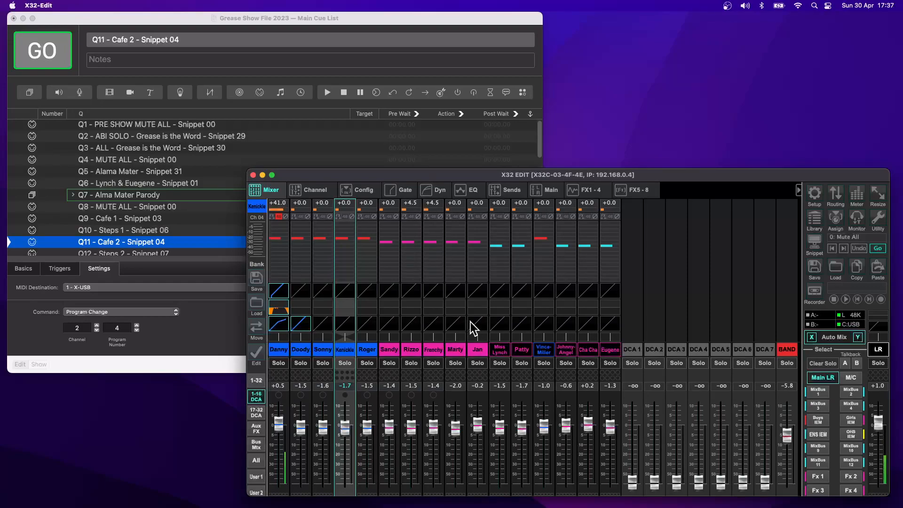
{"action": "right_click", "coordinate": [281, 352]}
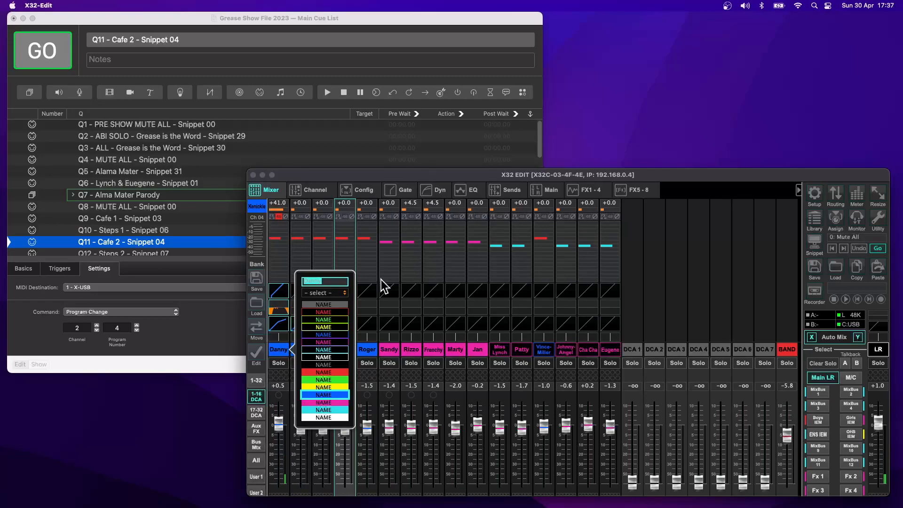
{"action": "type", "text": "Pete"}
{"action": "left_click", "coordinate": [328, 373]}
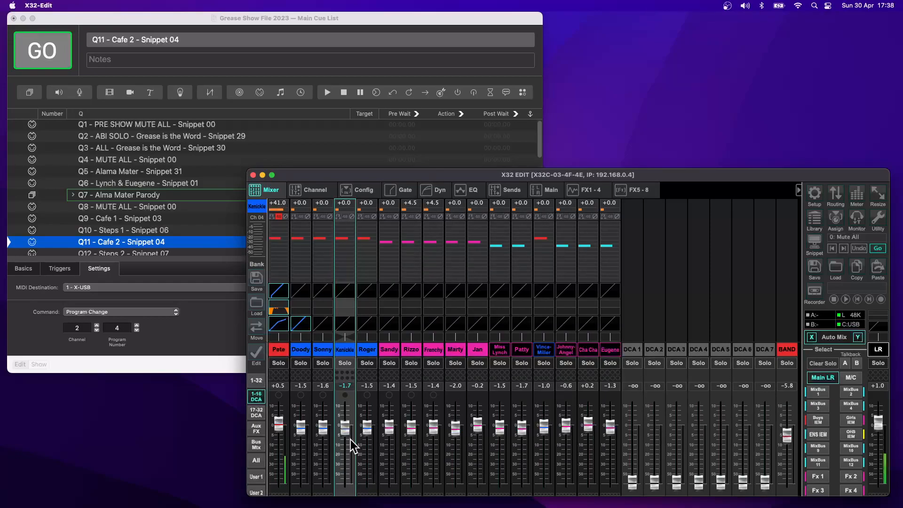
Step: Rename channel 1 back to Danny and restore its solid blue label colour
{"action": "double_click", "coordinate": [277, 350]}
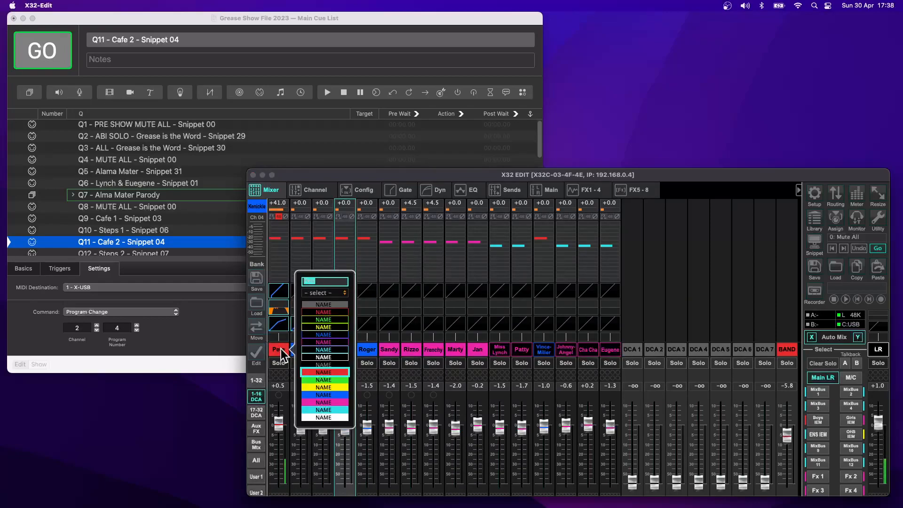
{"action": "type", "text": "Danny"}
{"action": "left_click", "coordinate": [344, 392]}
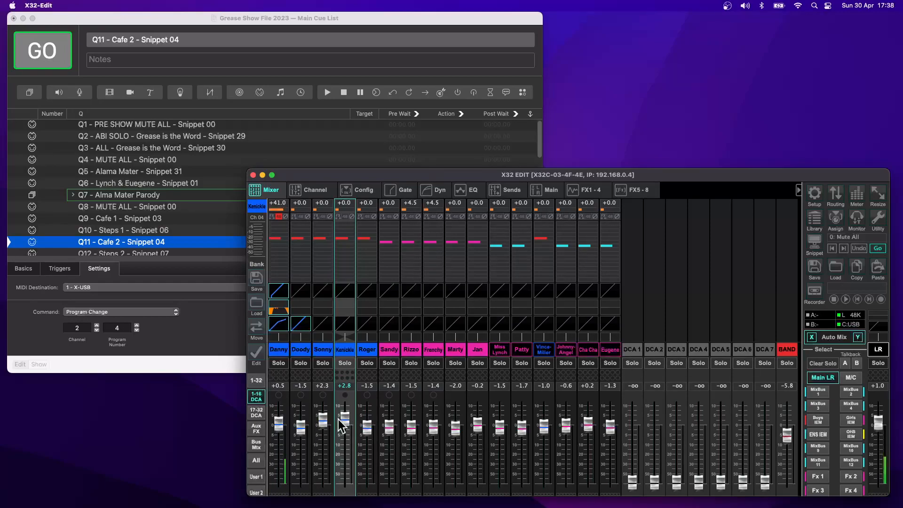
Step: Lower the Kenickie channel fader to about -2.3 dB and the Sonny channel fader to about -1.3 dB
{"action": "left_click_drag", "start_coordinate": [349, 420], "coordinate": [346, 479]}
{"action": "left_click_drag", "start_coordinate": [351, 455], "coordinate": [324, 432]}
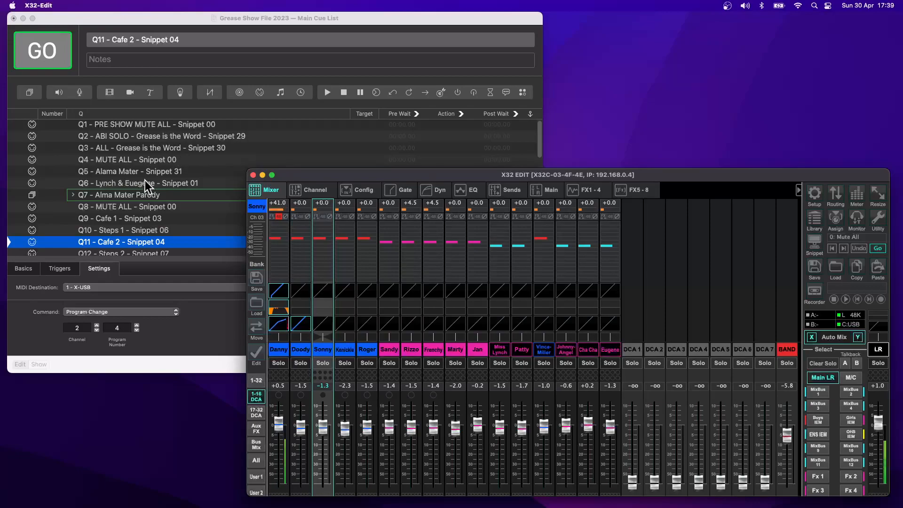
Step: Switch between QLab and X32-Edit to compare cues Q10 to Q21 with the mixer's channel and DCA strips
{"action": "left_click", "coordinate": [182, 22]}
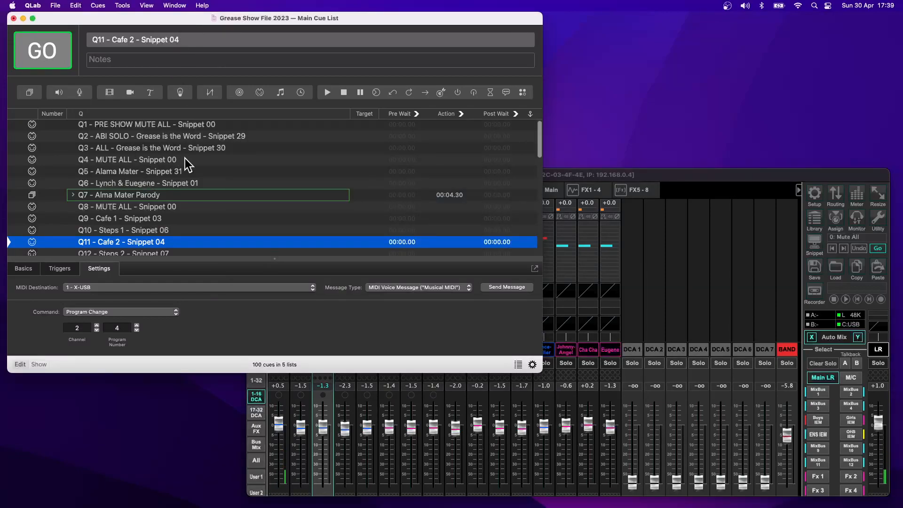
{"action": "scroll", "coordinate": [181, 193], "scroll_direction": "down", "scroll_amount": 5}
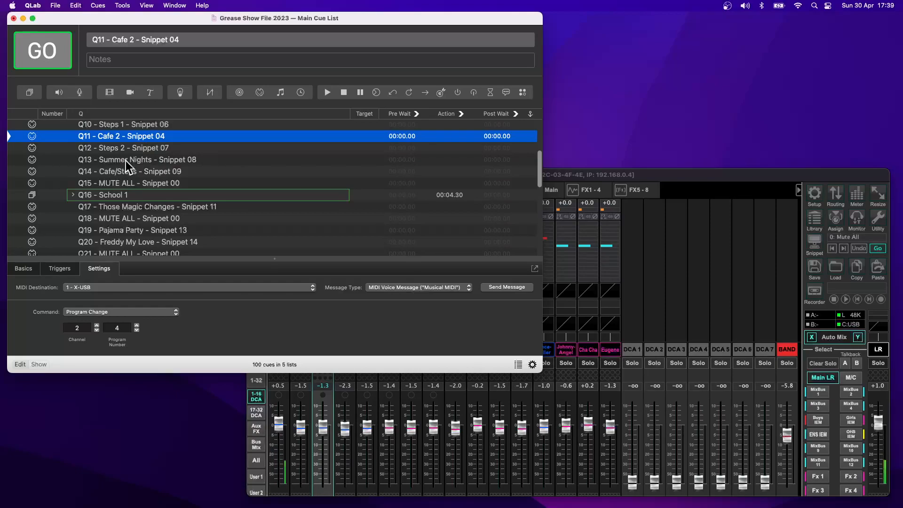
{"action": "left_click", "coordinate": [647, 175]}
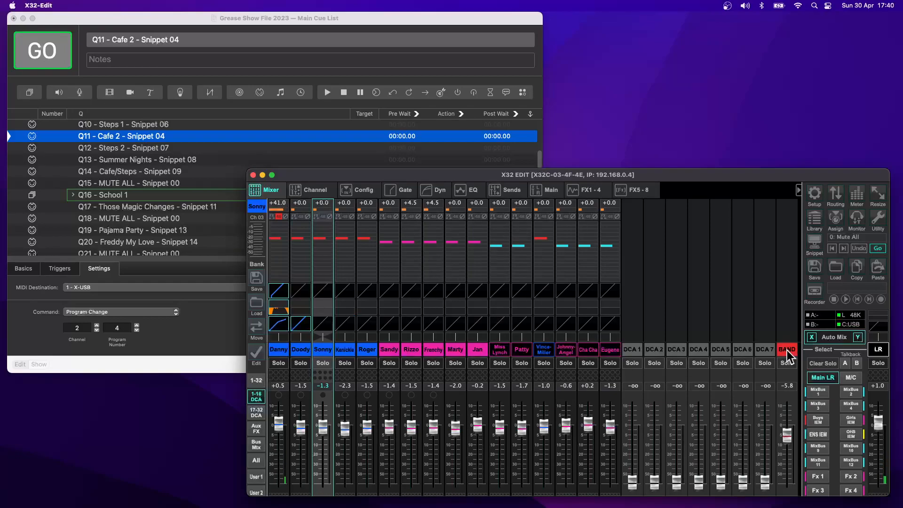
{"action": "left_click", "coordinate": [204, 26]}
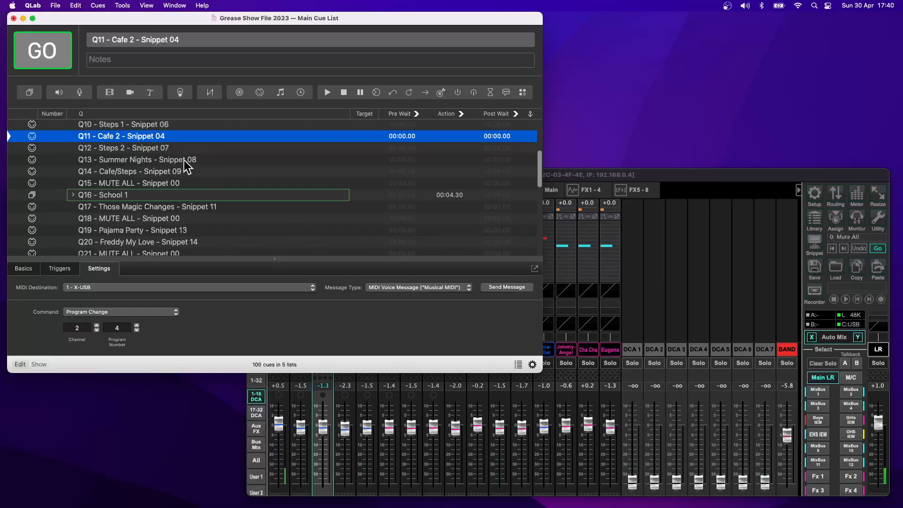
Step: Switch to X32-Edit, move its window higher and extend it to reveal the channel and DCA mute controls
{"action": "left_click", "coordinate": [663, 177]}
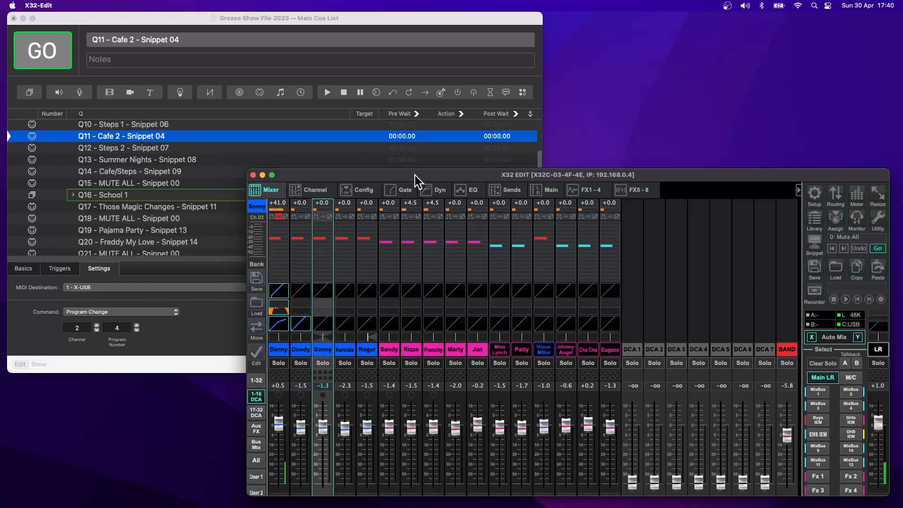
{"action": "left_click_drag", "start_coordinate": [415, 175], "coordinate": [406, 146]}
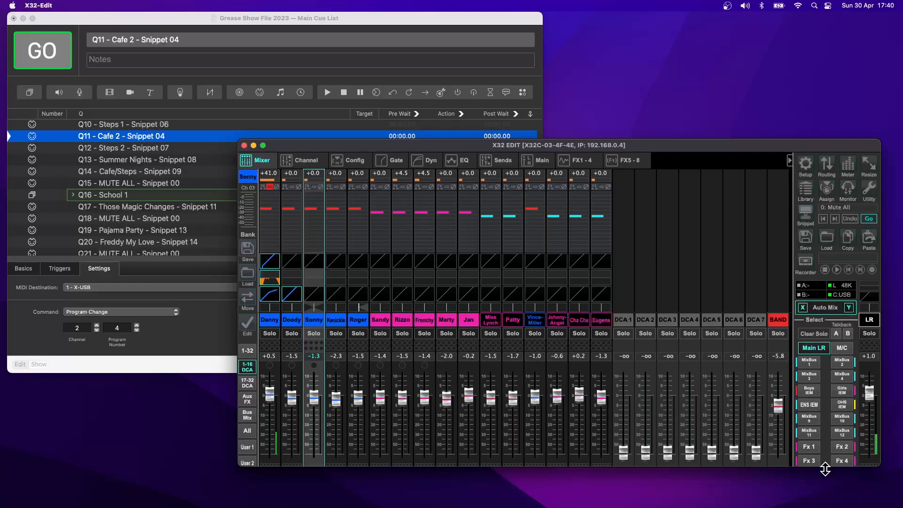
{"action": "left_click_drag", "start_coordinate": [825, 469], "coordinate": [829, 495]}
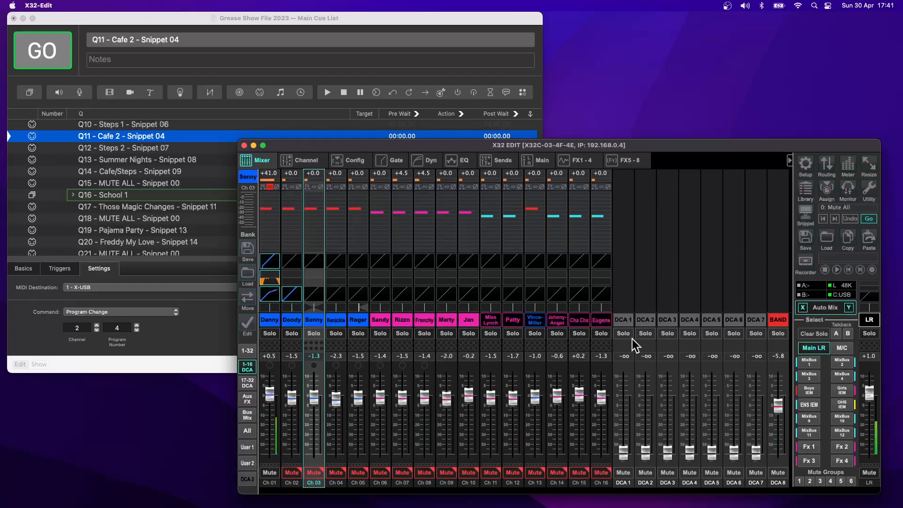
Step: Switch to QLab and examine the basic, trigger and MIDI message settings of cue Q14 - Cafe/Steps - Snippet 09
{"action": "left_click", "coordinate": [164, 17]}
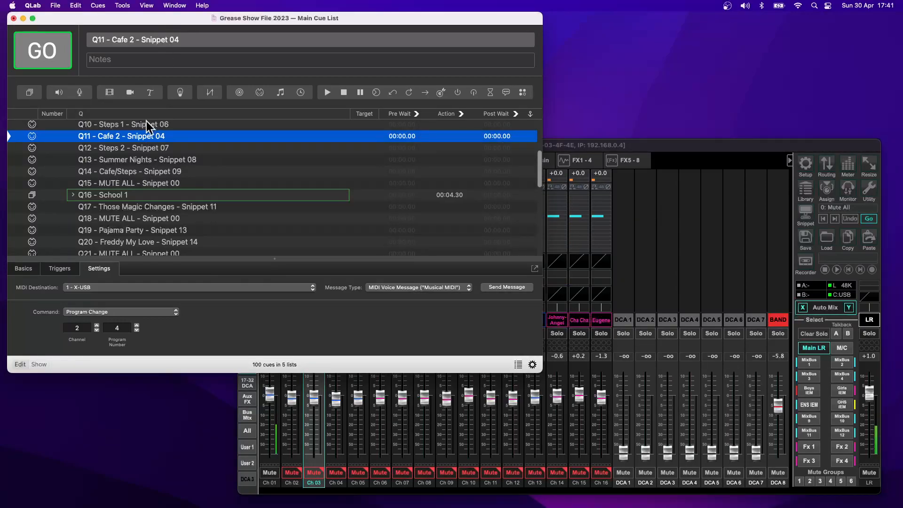
{"action": "left_click", "coordinate": [153, 172]}
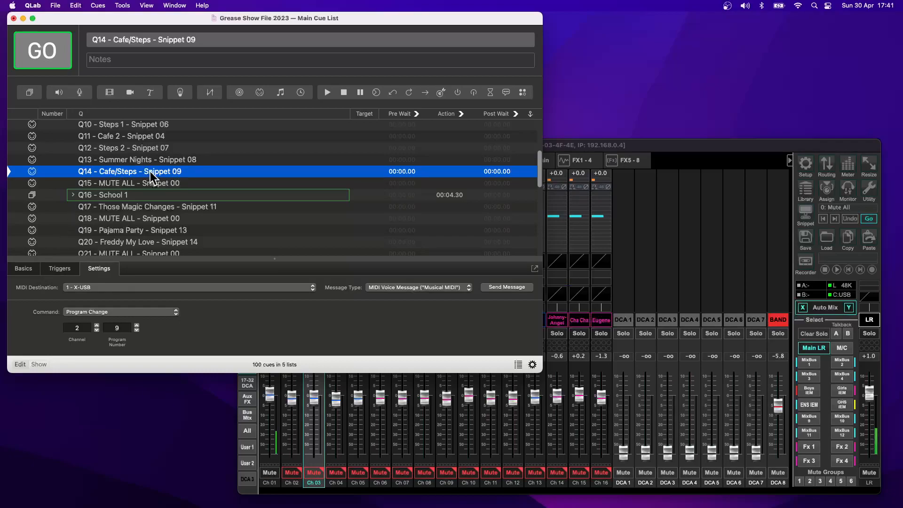
{"action": "key", "text": "Up"}
{"action": "left_click", "coordinate": [137, 170]}
{"action": "left_click", "coordinate": [27, 268]}
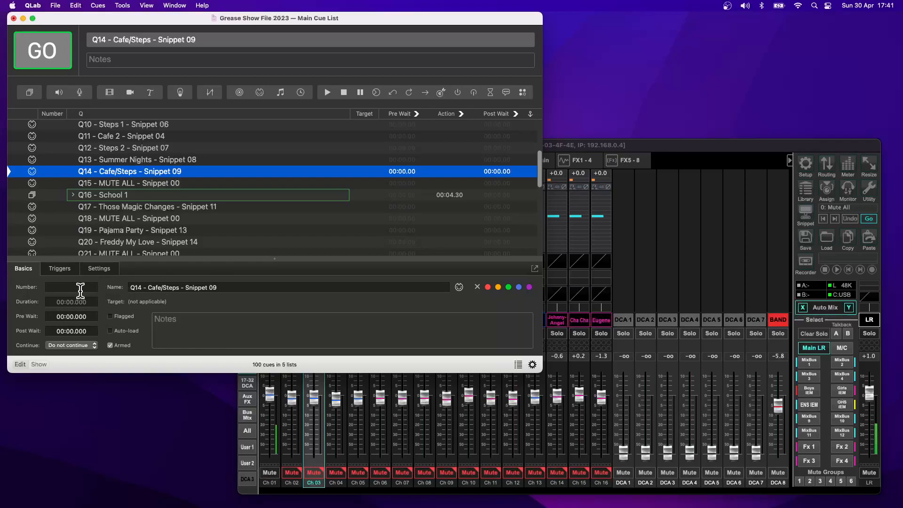
{"action": "left_click", "coordinate": [240, 286]}
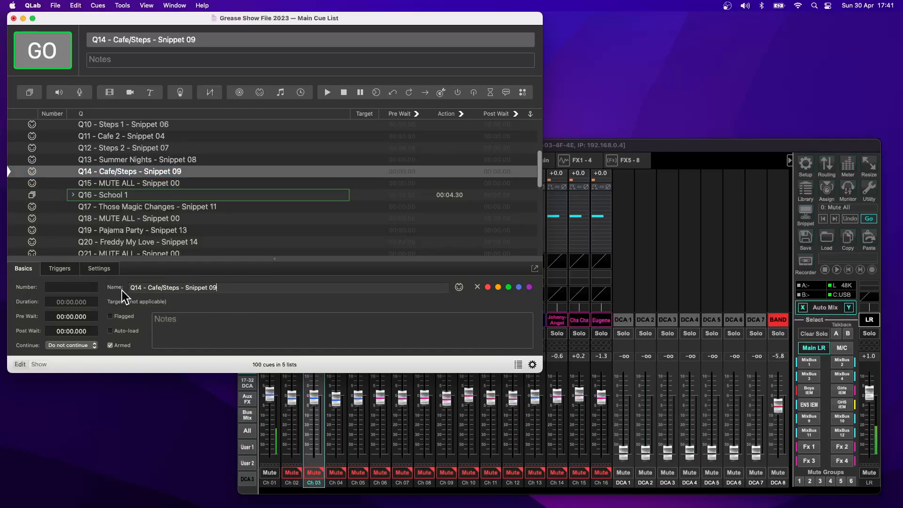
{"action": "left_click", "coordinate": [69, 272]}
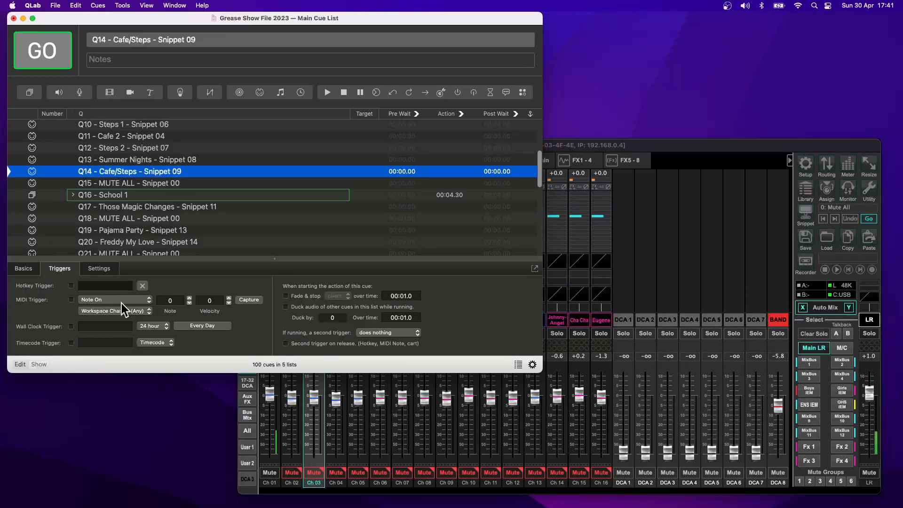
{"action": "left_click", "coordinate": [109, 269]}
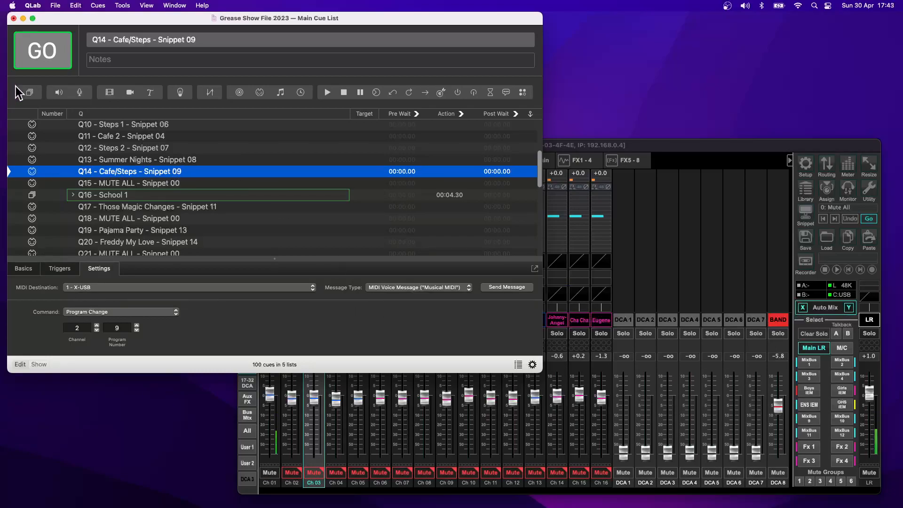
Step: Fire cue Q14 to recall snippet 09 on the mixer, and bring X32-Edit to the front
{"action": "left_click", "coordinate": [47, 57]}
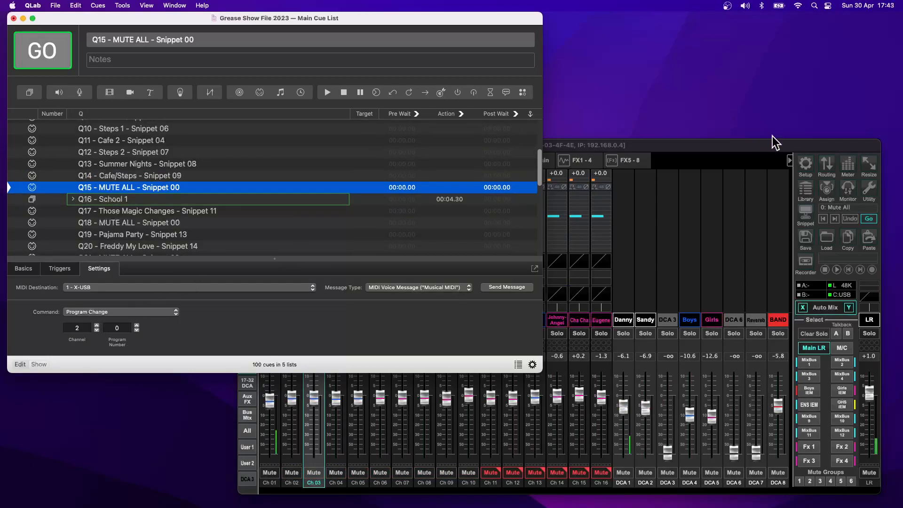
{"action": "left_click", "coordinate": [730, 148]}
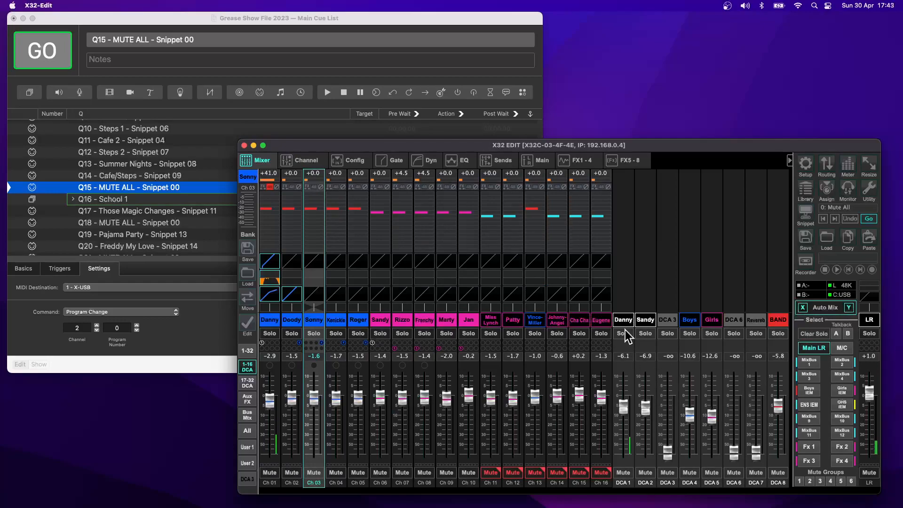
Step: Raise the Danny DCA fader to about -0.4 dB and the Sandy DCA fader to about -1.1 dB
{"action": "left_click_drag", "start_coordinate": [623, 408], "coordinate": [624, 398]}
{"action": "mouse_move", "coordinate": [626, 400]}
{"action": "left_mouse_down"}
{"action": "mouse_move", "coordinate": [630, 457]}
{"action": "mouse_move", "coordinate": [621, 394]}
{"action": "left_mouse_up"}
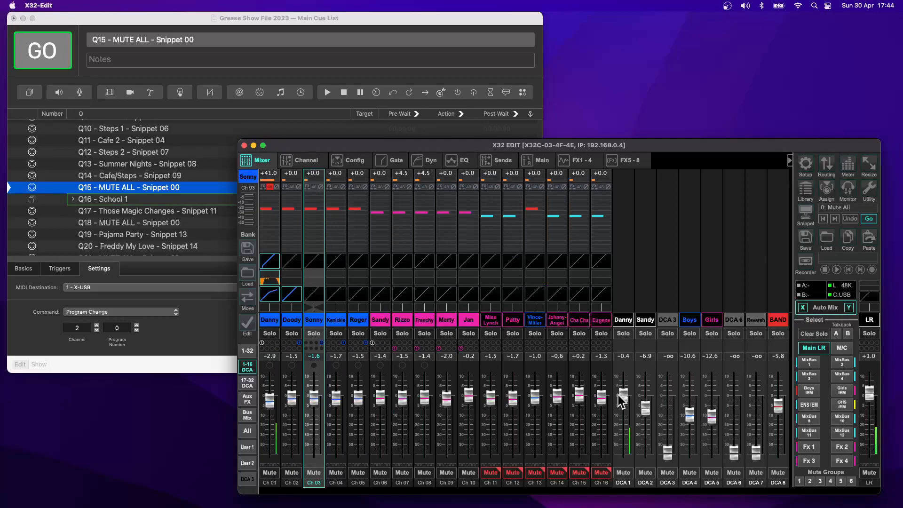
{"action": "mouse_move", "coordinate": [645, 406]}
{"action": "left_mouse_down"}
{"action": "mouse_move", "coordinate": [649, 438]}
{"action": "mouse_move", "coordinate": [643, 405]}
{"action": "left_mouse_up"}
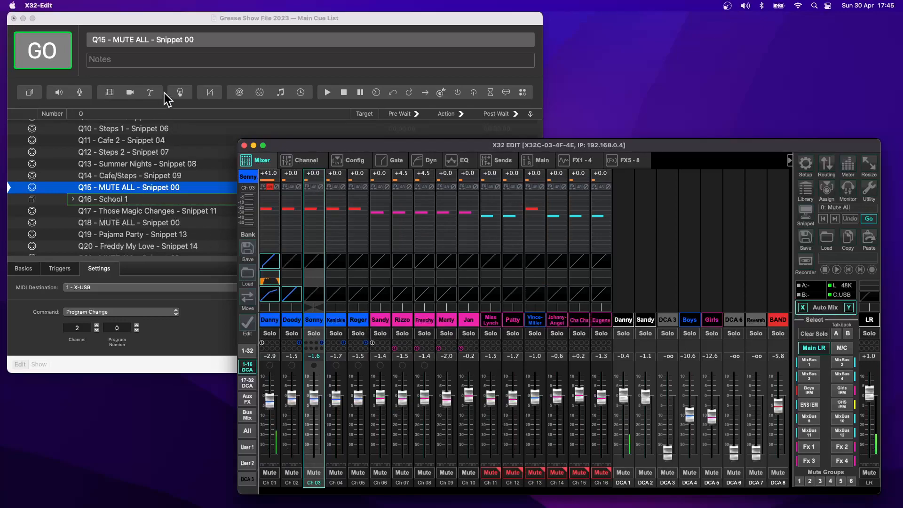
Step: Switch to QLab and fire cue Q13 - Summer Nights - Snippet 08
{"action": "left_click", "coordinate": [184, 23]}
{"action": "left_click", "coordinate": [146, 177]}
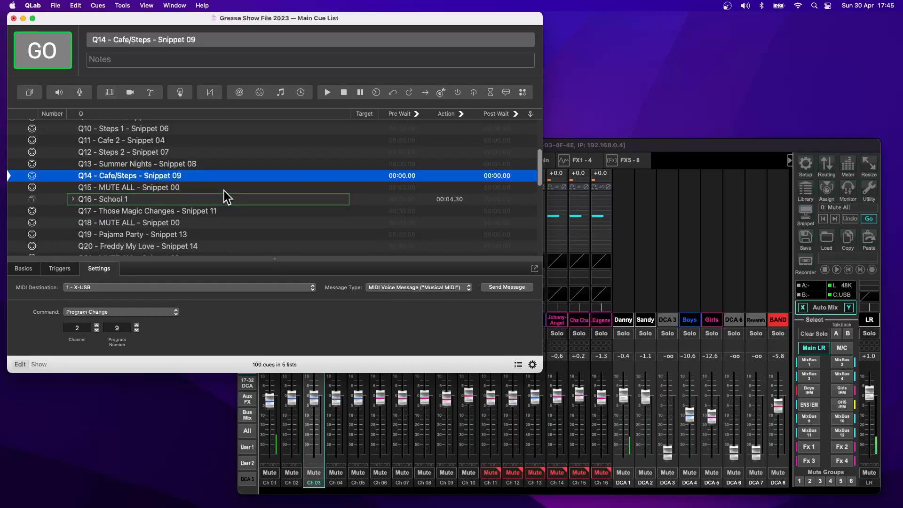
{"action": "left_click", "coordinate": [143, 165]}
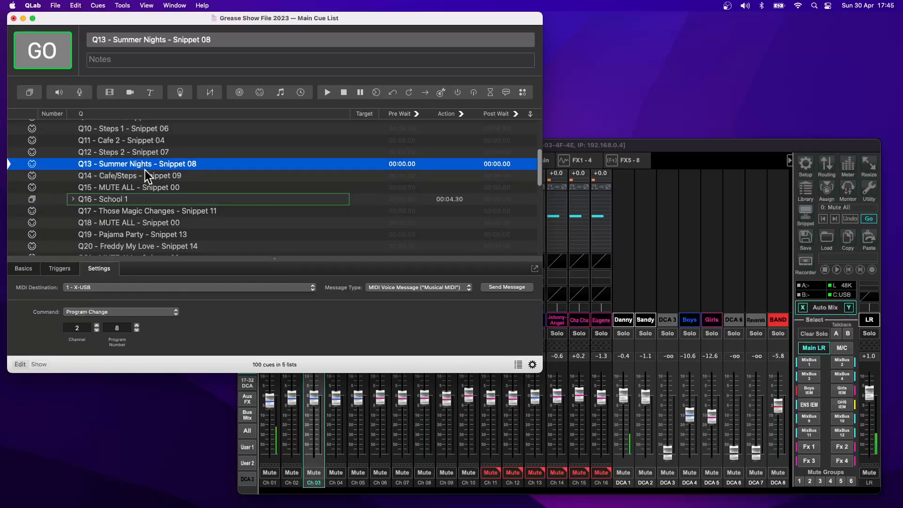
{"action": "left_click", "coordinate": [61, 53]}
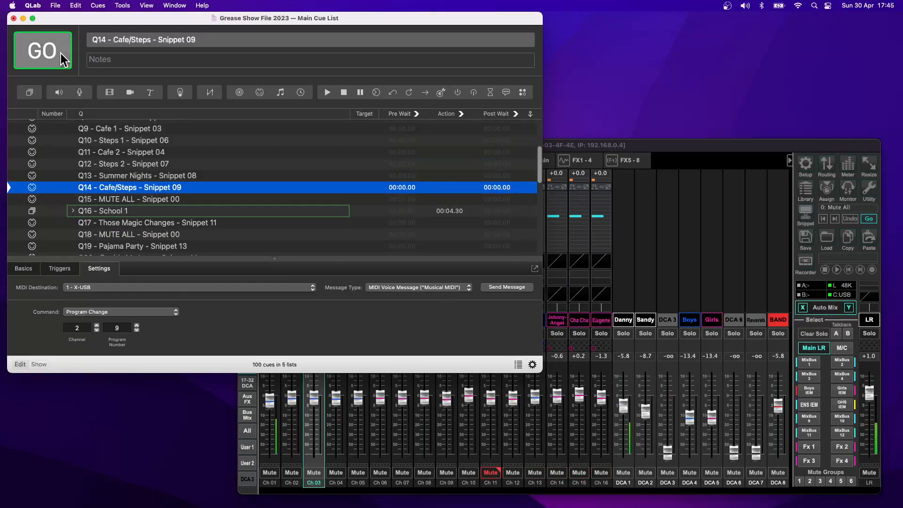
Step: Switch to X32-Edit, raise the Danny DCA fader to about +1.9 dB and display channels 17 to 32
{"action": "left_click_drag", "start_coordinate": [620, 406], "coordinate": [622, 390]}
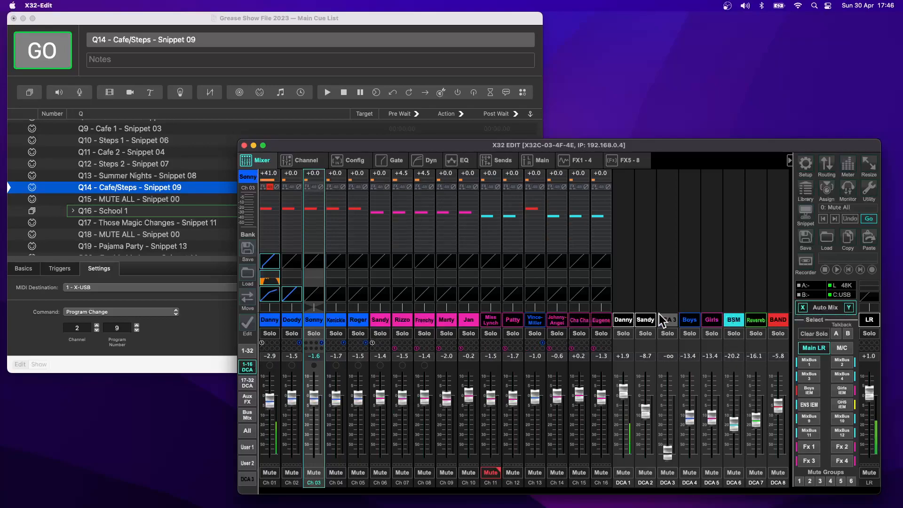
{"action": "left_click", "coordinate": [246, 384]}
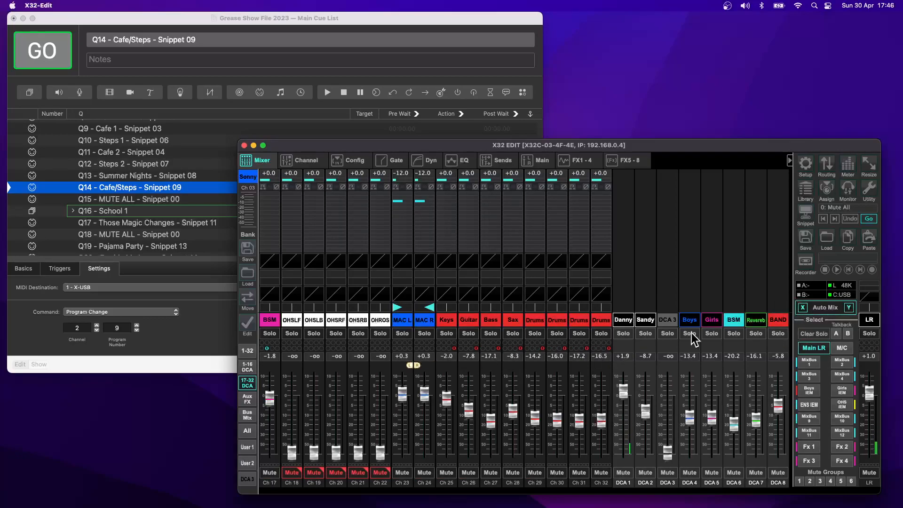
Step: Display channels 1 to 16, and switch to QLab to fire cue Q14 - Cafe/Steps - Snippet 09
{"action": "left_click", "coordinate": [248, 367]}
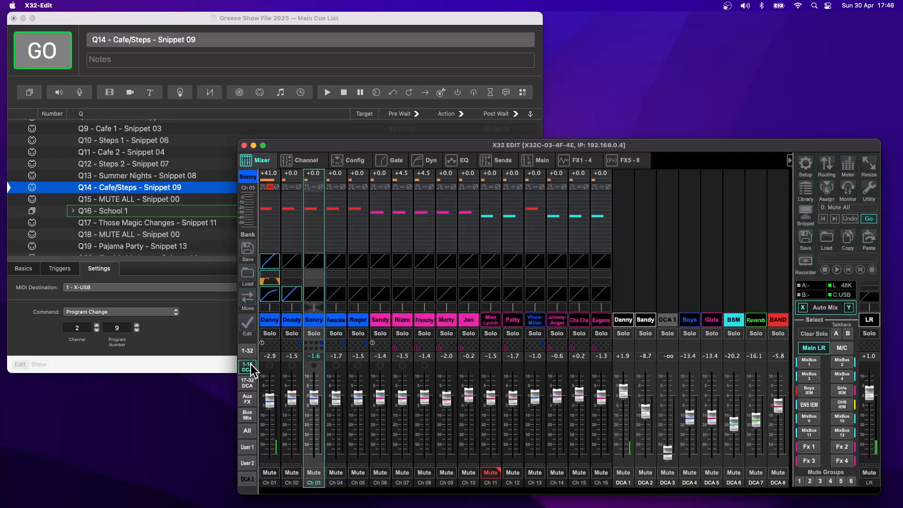
{"action": "left_click", "coordinate": [138, 192]}
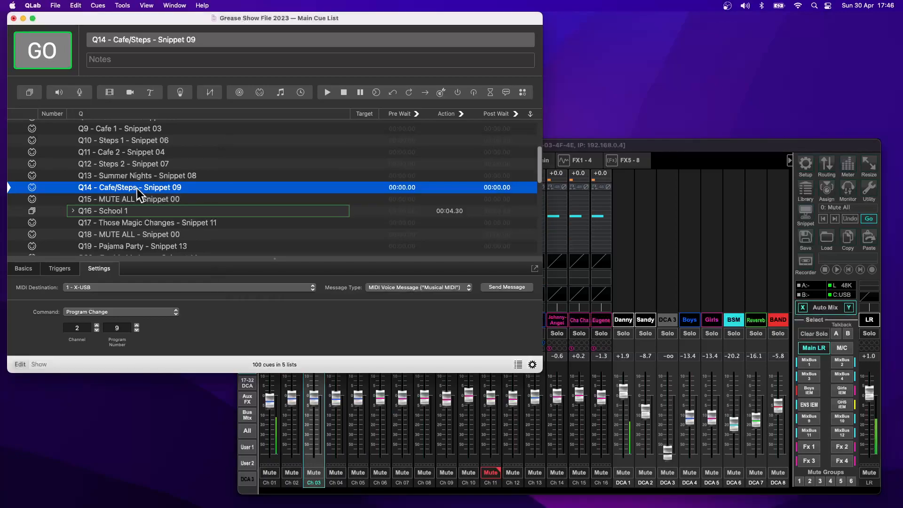
{"action": "left_click", "coordinate": [42, 60]}
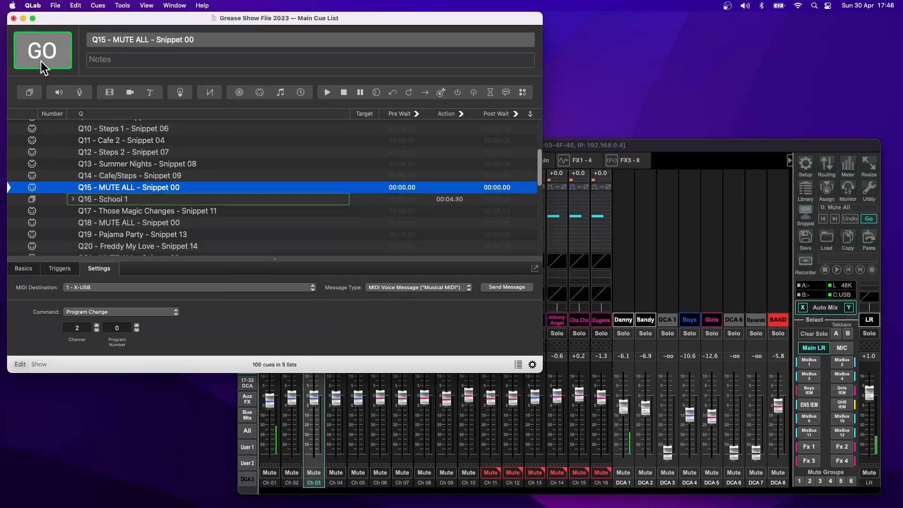
Step: Switch to X32-Edit and raise the Boys DCA fader to about -8.6 dB and the Girls DCA fader to about -6.4 dB
{"action": "left_click", "coordinate": [727, 149]}
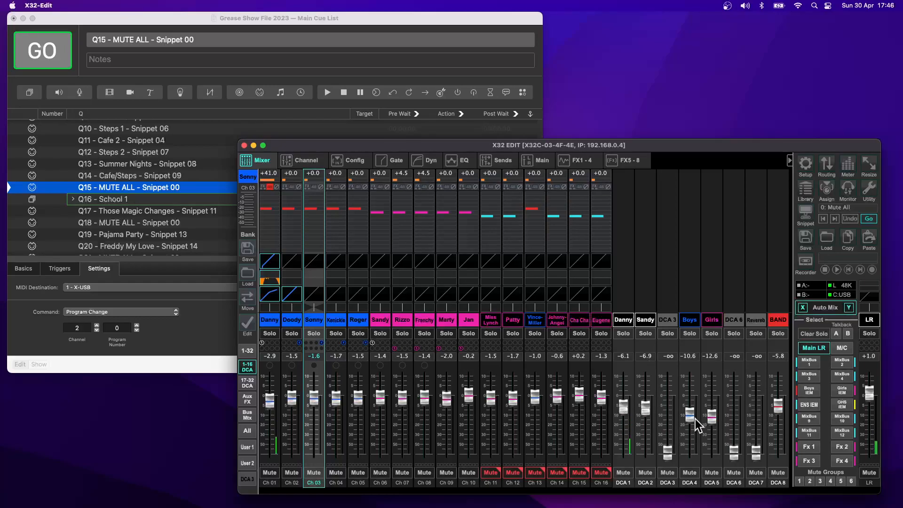
{"action": "left_click_drag", "start_coordinate": [688, 416], "coordinate": [711, 403]}
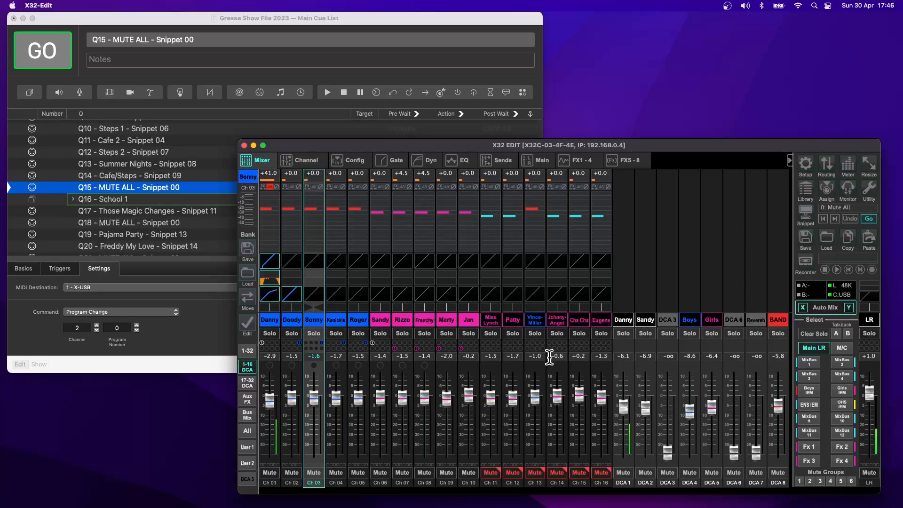
Step: Switch to QLab, expand group cue Q16 - School 1, and inspect the school bell's time settings and the School 1 - Snippet 10 cue
{"action": "left_click", "coordinate": [92, 203]}
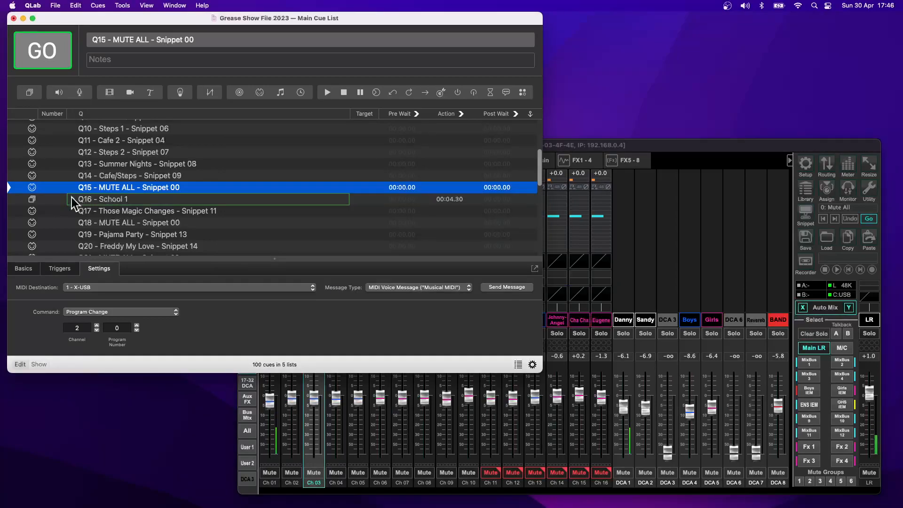
{"action": "left_click", "coordinate": [72, 199]}
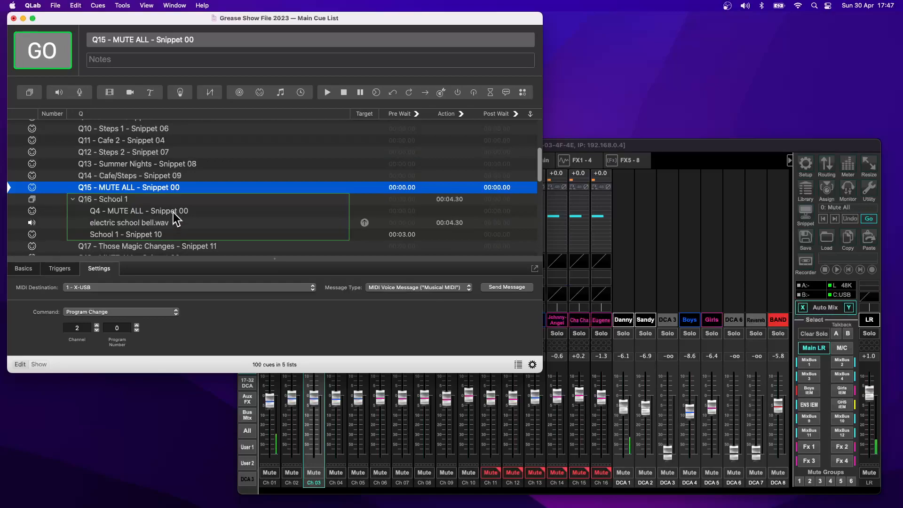
{"action": "left_click", "coordinate": [166, 224]}
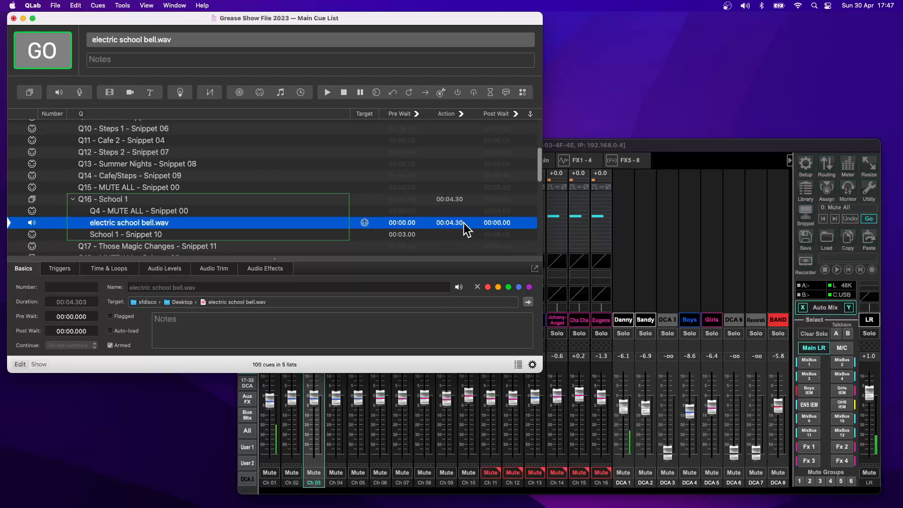
{"action": "left_click", "coordinate": [130, 270]}
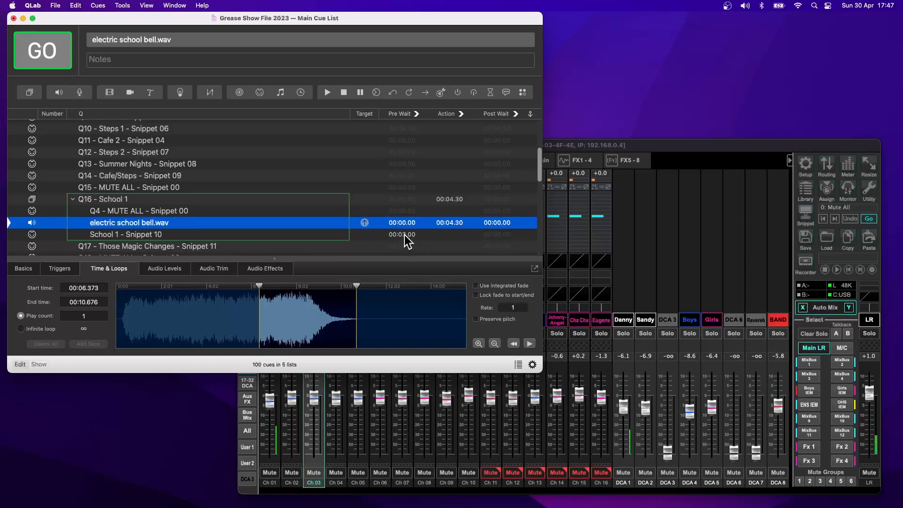
{"action": "left_click", "coordinate": [168, 235]}
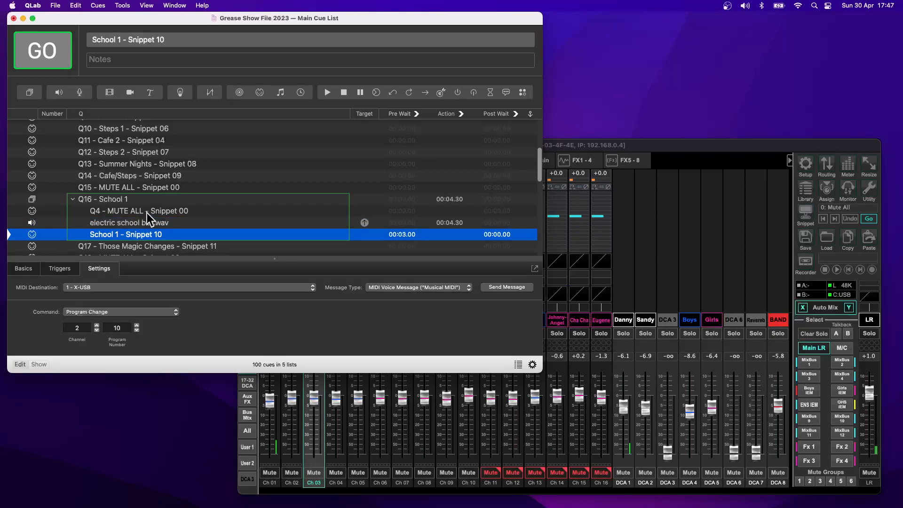
Step: Put group cue Q16 - School 1 on standby, bring X32-Edit to the front and fire the cue
{"action": "left_click", "coordinate": [129, 199]}
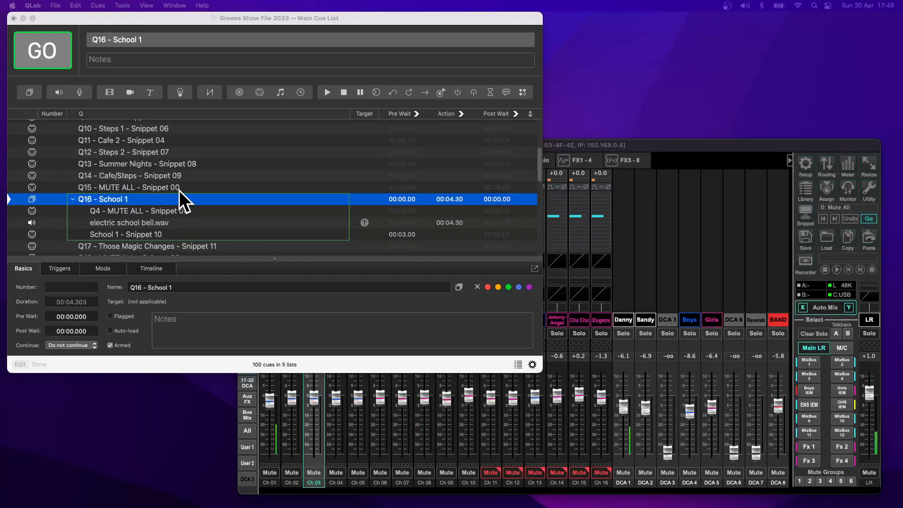
{"action": "left_click", "coordinate": [691, 146]}
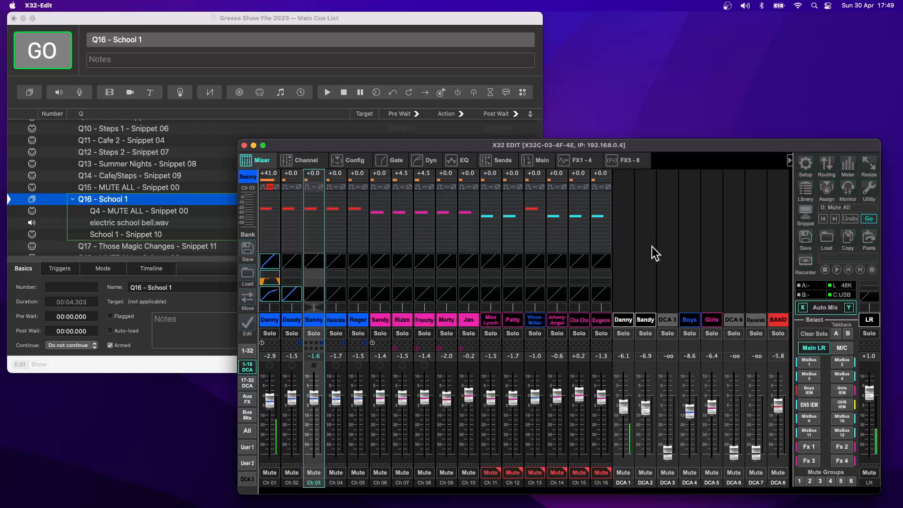
{"action": "key", "text": "space"}
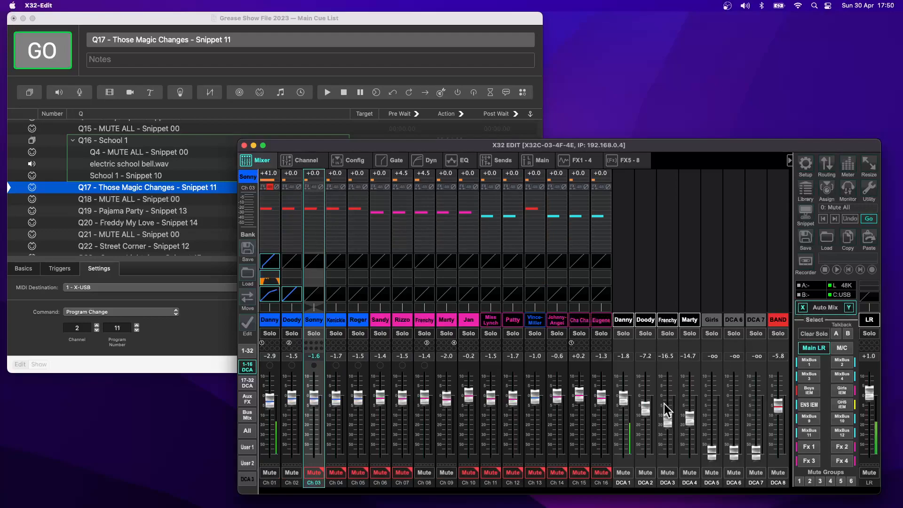
Step: Check the upcoming QLab cues, return to X32-Edit, and open the mixer snippets in a Show Control window placed over the mixer
{"action": "left_click", "coordinate": [192, 19]}
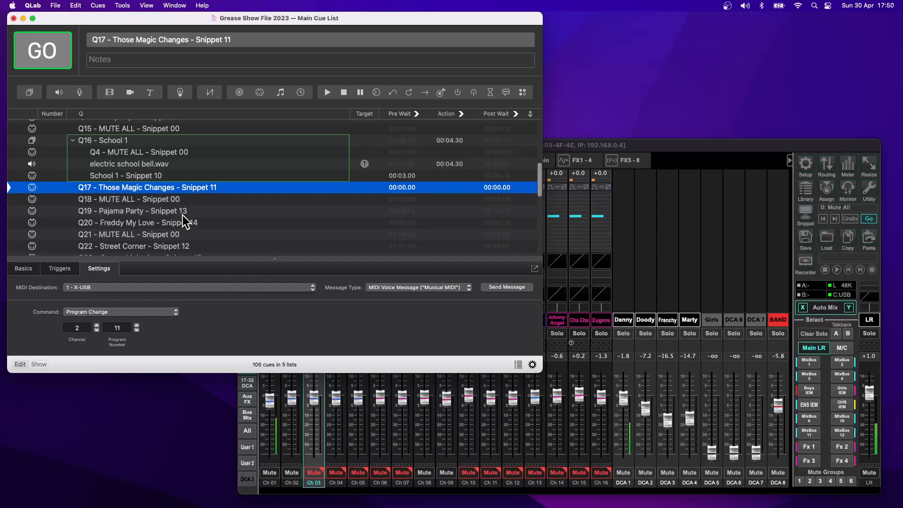
{"action": "left_click", "coordinate": [709, 149]}
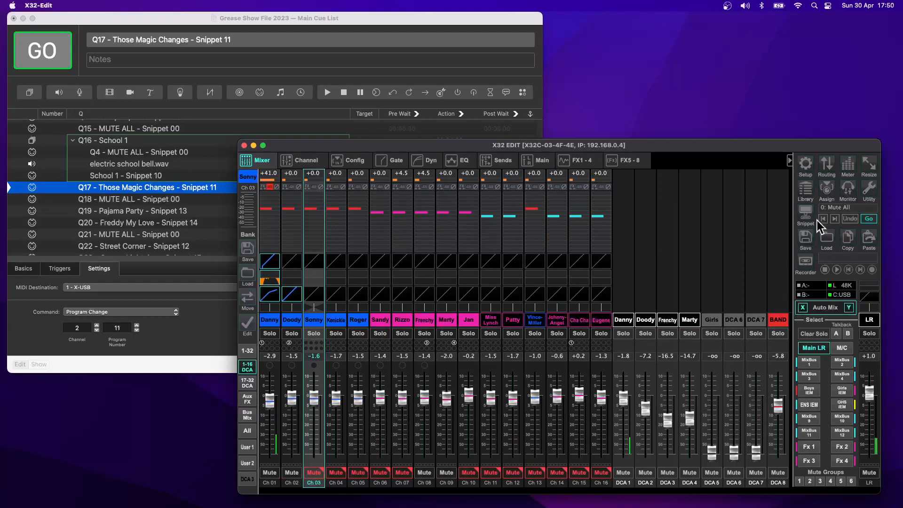
{"action": "left_click", "coordinate": [807, 212]}
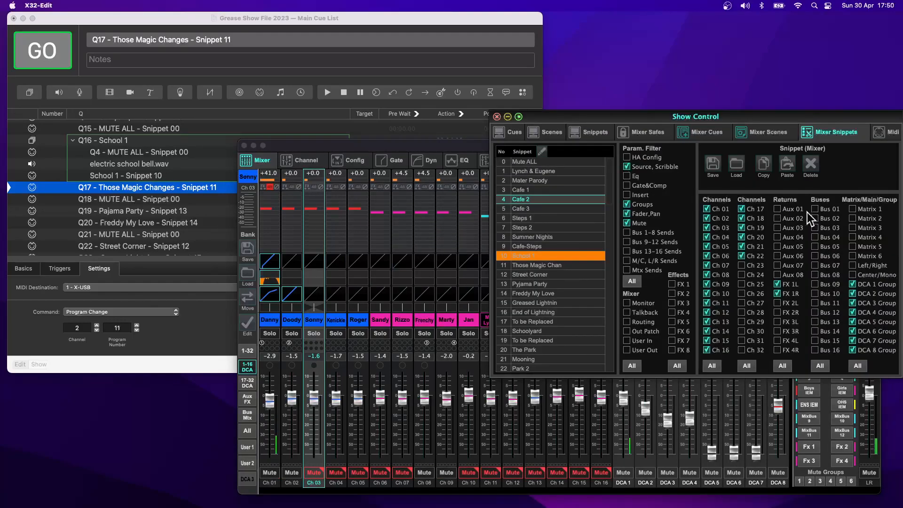
{"action": "left_click_drag", "start_coordinate": [761, 122], "coordinate": [537, 185]}
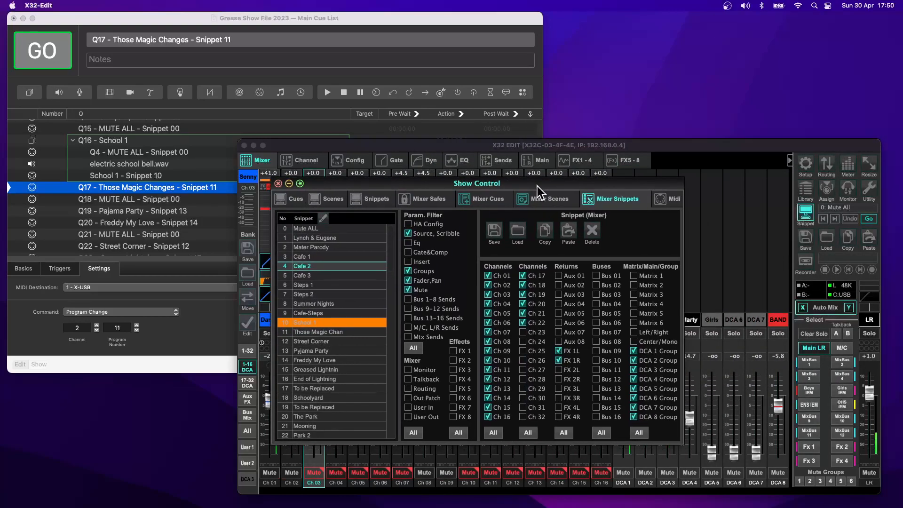
Step: Examine the mixer cues, scenes and snippets in Show Control, including the snippet parameter filters, and close the window
{"action": "left_click", "coordinate": [482, 200]}
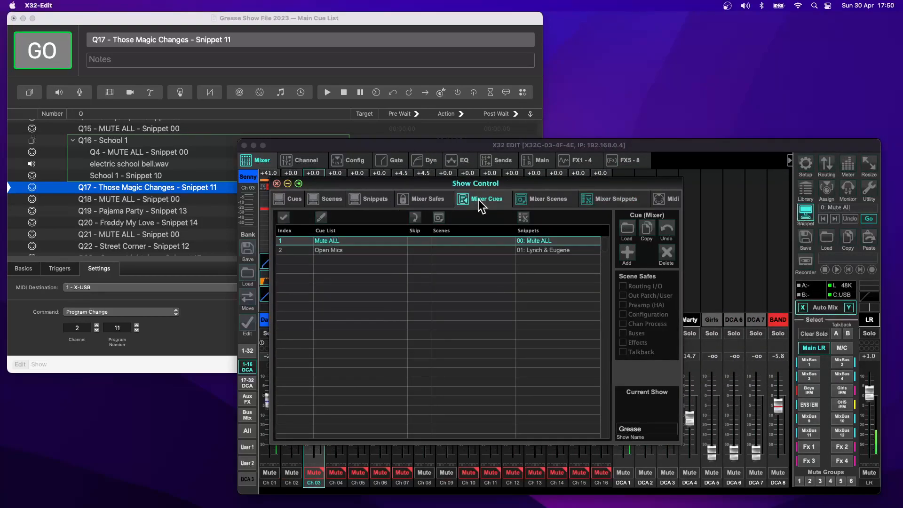
{"action": "left_click", "coordinate": [544, 198]}
{"action": "left_click", "coordinate": [612, 198]}
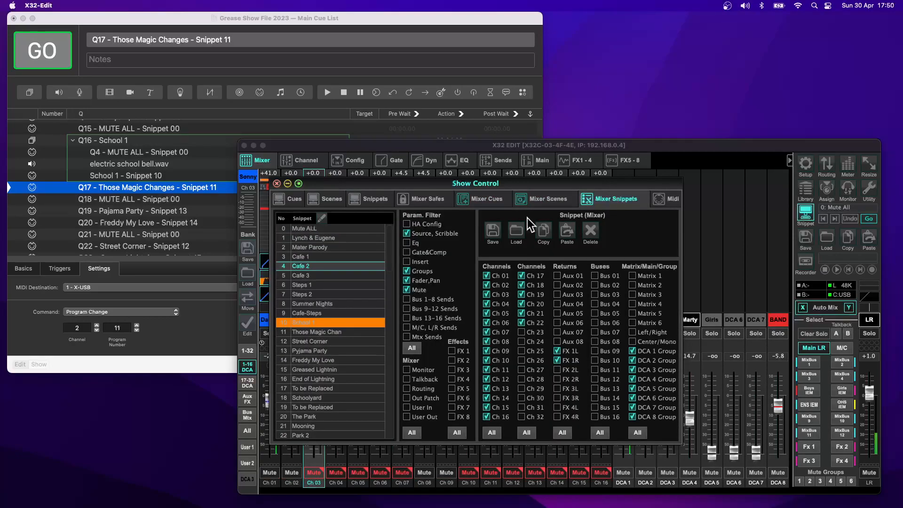
{"action": "left_click", "coordinate": [498, 200]}
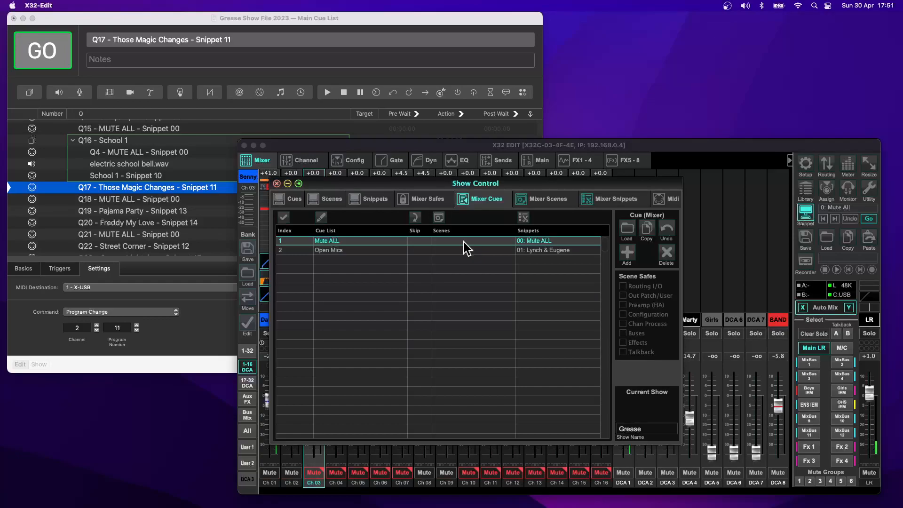
{"action": "left_click", "coordinate": [538, 200]}
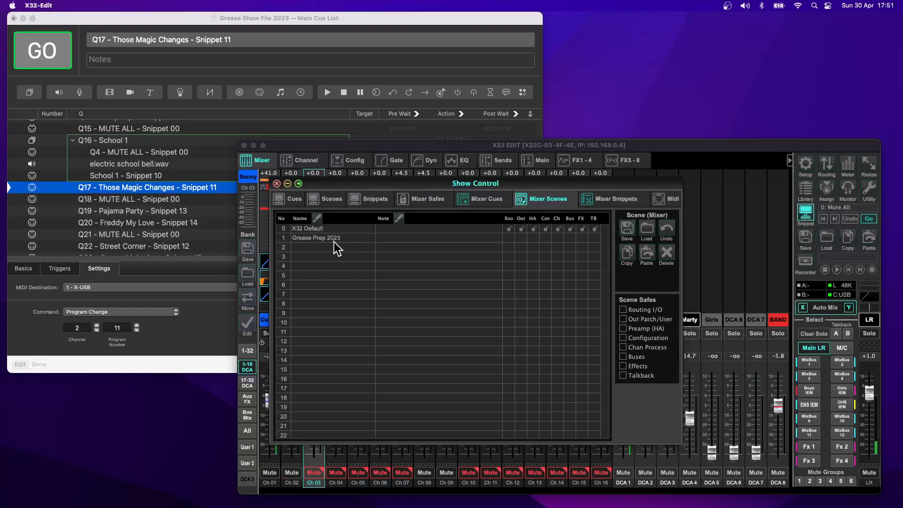
{"action": "left_click", "coordinate": [609, 200]}
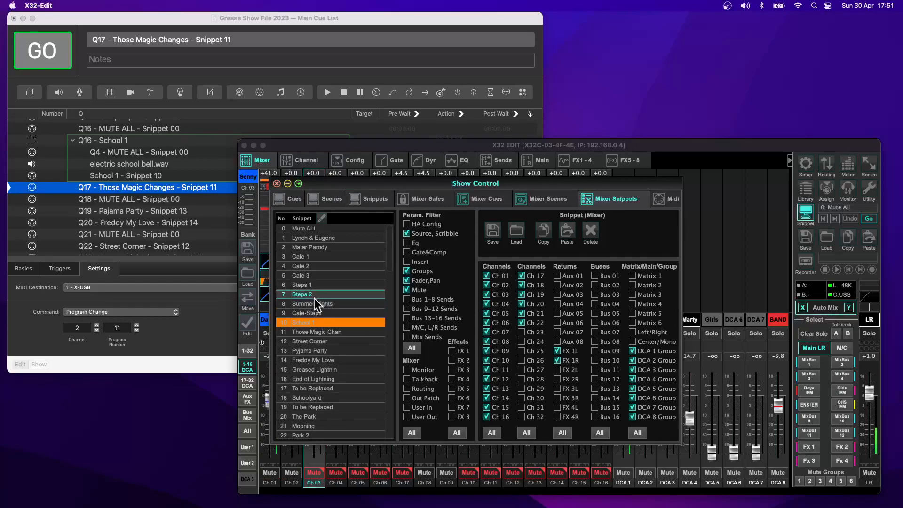
{"action": "left_click", "coordinate": [407, 234]}
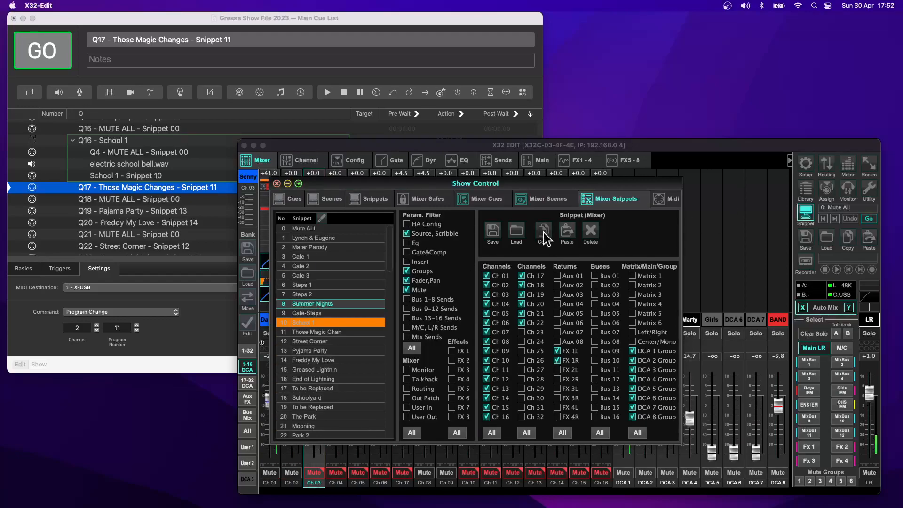
{"action": "left_click", "coordinate": [485, 199]}
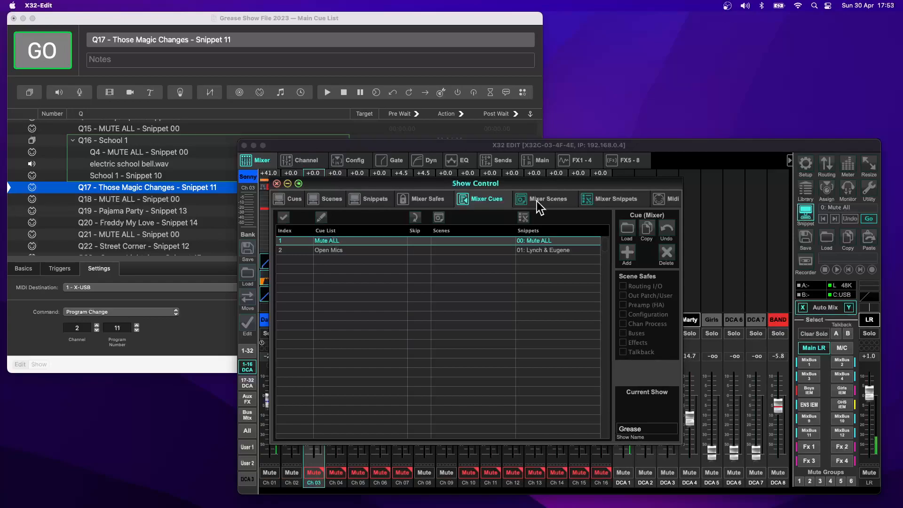
{"action": "left_click", "coordinate": [277, 184]}
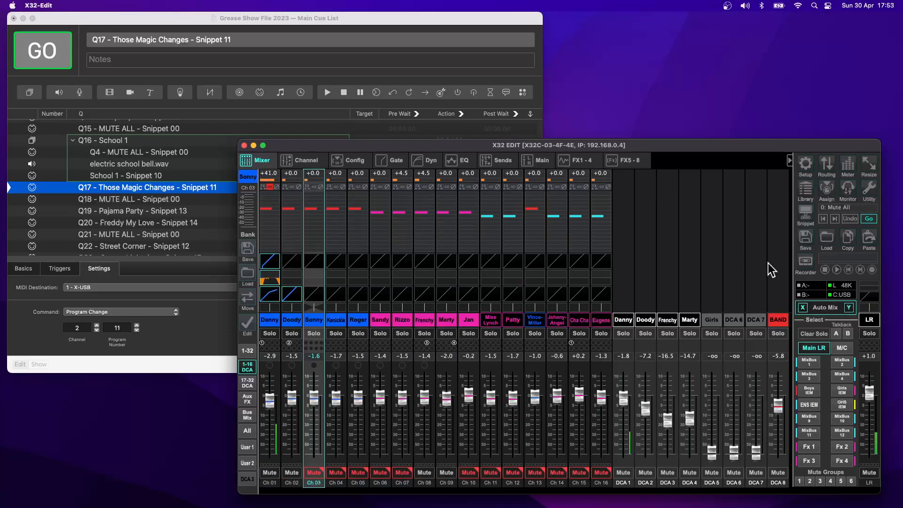
Step: Switch to QLab and review the main cue list down to Q38 - MUTE ALL - Snippet 00
{"action": "left_click", "coordinate": [335, 25]}
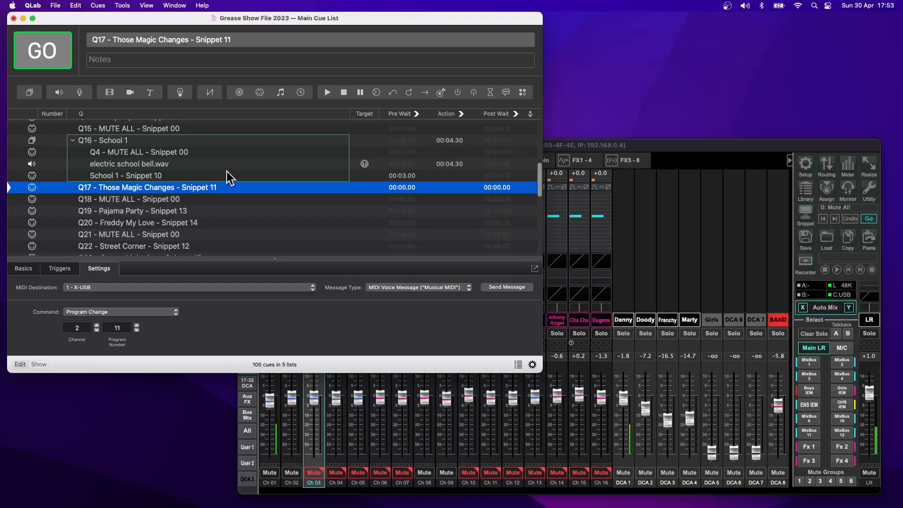
{"action": "scroll", "coordinate": [227, 175], "scroll_direction": "down", "scroll_amount": 5}
{"action": "scroll", "coordinate": [231, 174], "scroll_direction": "up", "scroll_amount": 10}
{"action": "scroll", "coordinate": [230, 170], "scroll_direction": "down", "scroll_amount": 8}
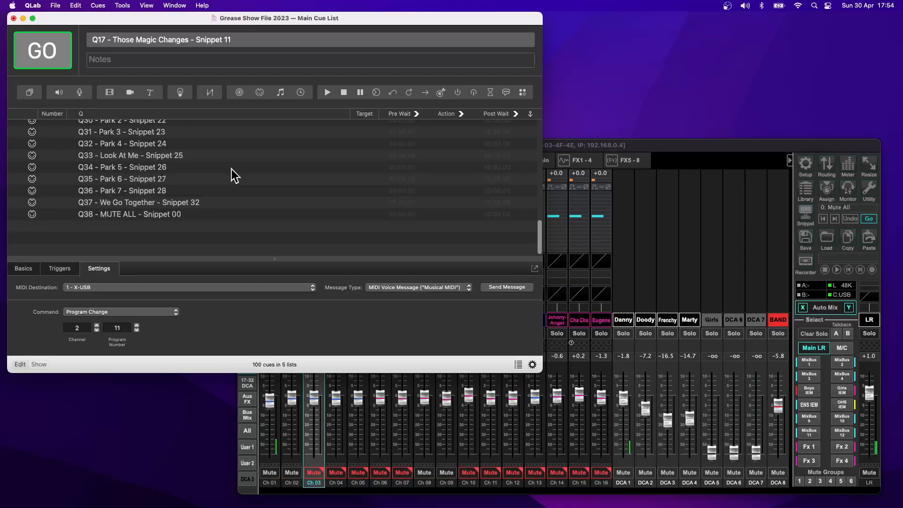
Step: Add a light cue after Q17 - Those Magic Changes, inspect its triggers, levels and curve shape, and delete the cue
{"action": "left_click", "coordinate": [177, 93]}
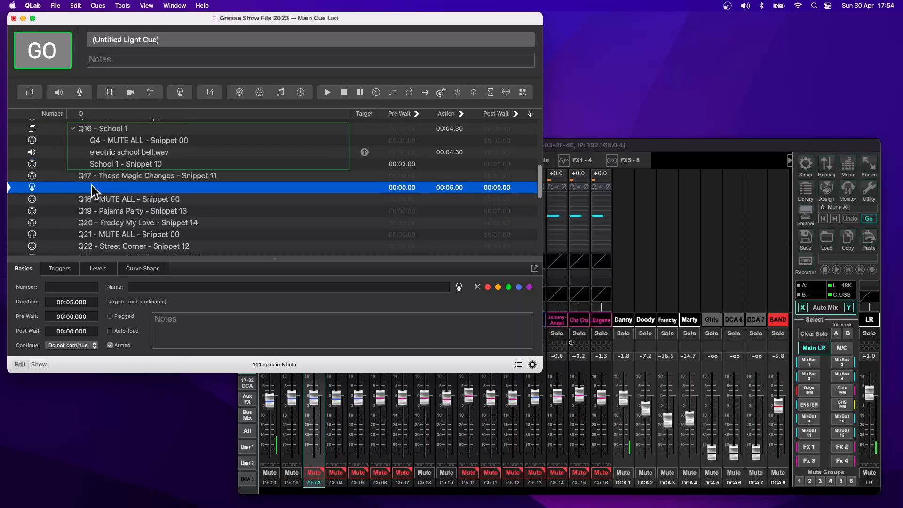
{"action": "left_click", "coordinate": [70, 272]}
{"action": "left_click", "coordinate": [114, 272]}
{"action": "left_click", "coordinate": [144, 269]}
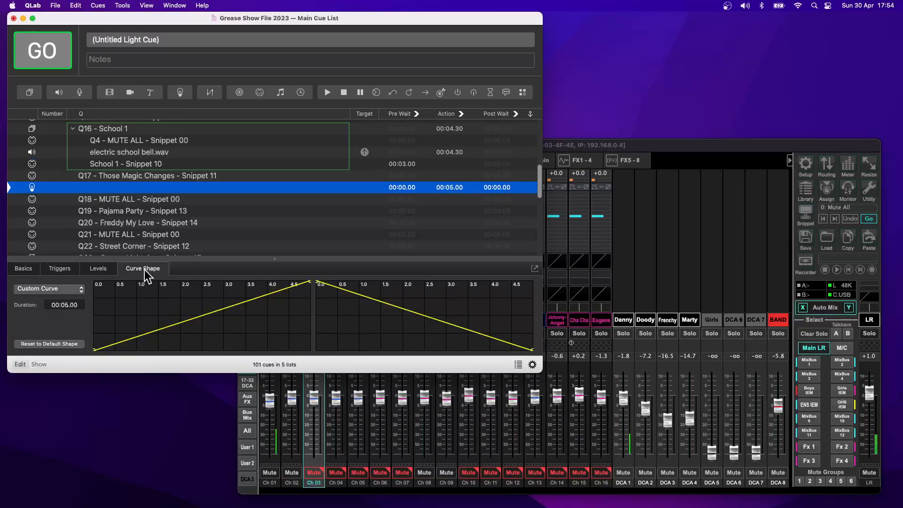
{"action": "left_click", "coordinate": [105, 271]}
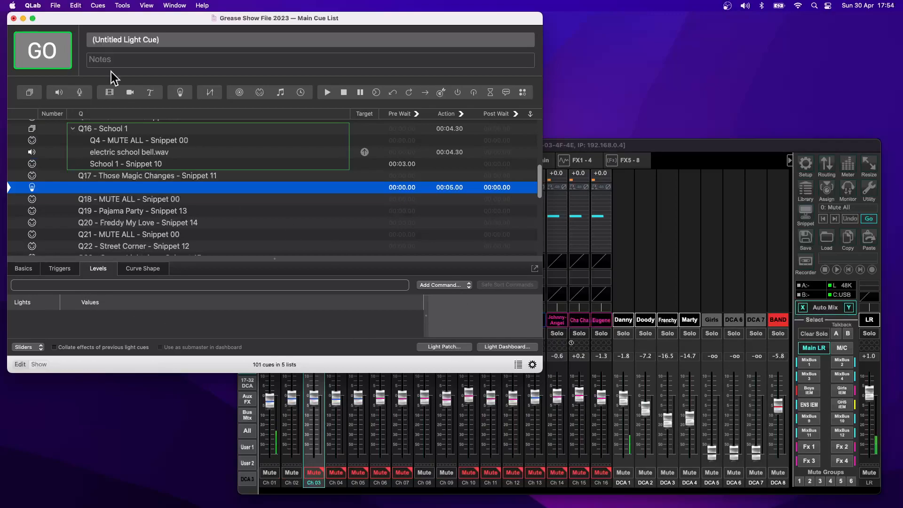
{"action": "key", "text": "Delete"}
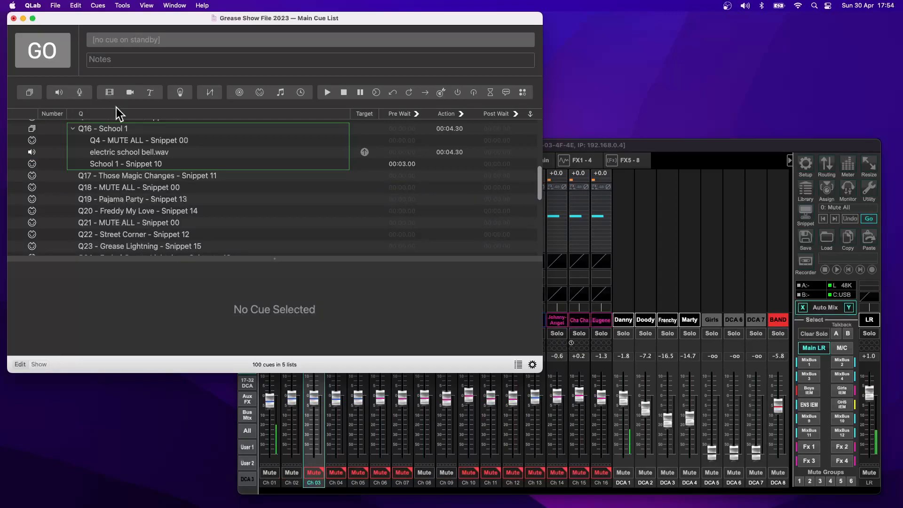
Step: Review the beginning of the main cue list, from Q1 - PRE SHOW MUTE ALL onwards
{"action": "scroll", "coordinate": [199, 208], "scroll_direction": "up", "scroll_amount": 3}
{"action": "scroll", "coordinate": [198, 209], "scroll_direction": "up", "scroll_amount": 5}
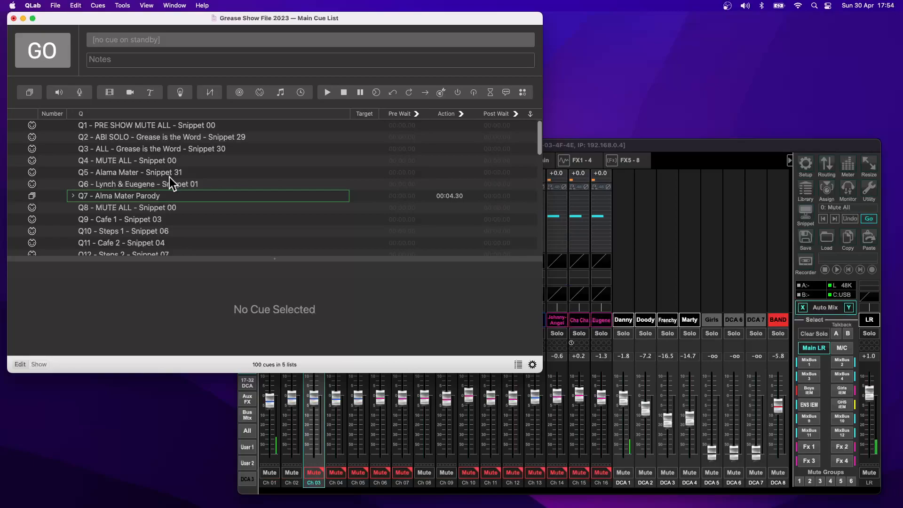
{"action": "scroll", "coordinate": [169, 177], "scroll_direction": "down", "scroll_amount": 2}
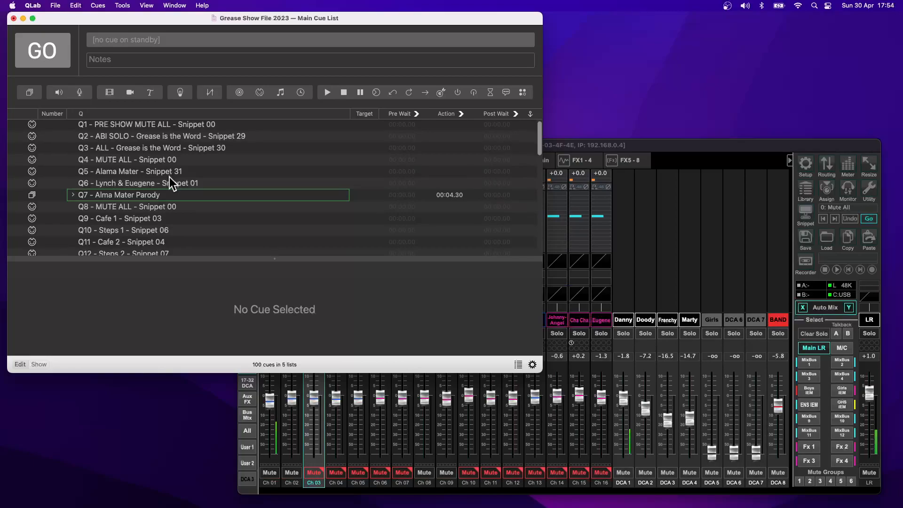